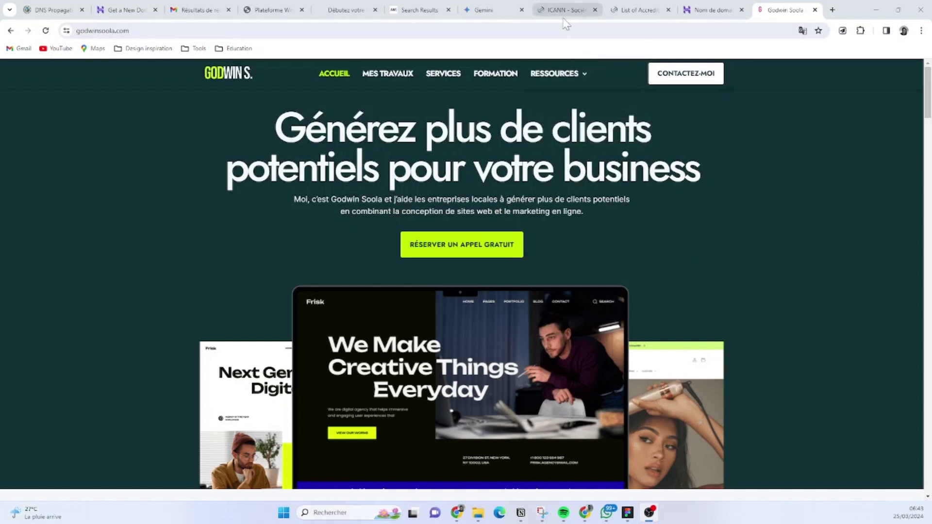
- Switch to the ICANN website and open the filter section of its List of Accredited Registrars
{"action": "mouse_move", "coordinate": [596, 71]}
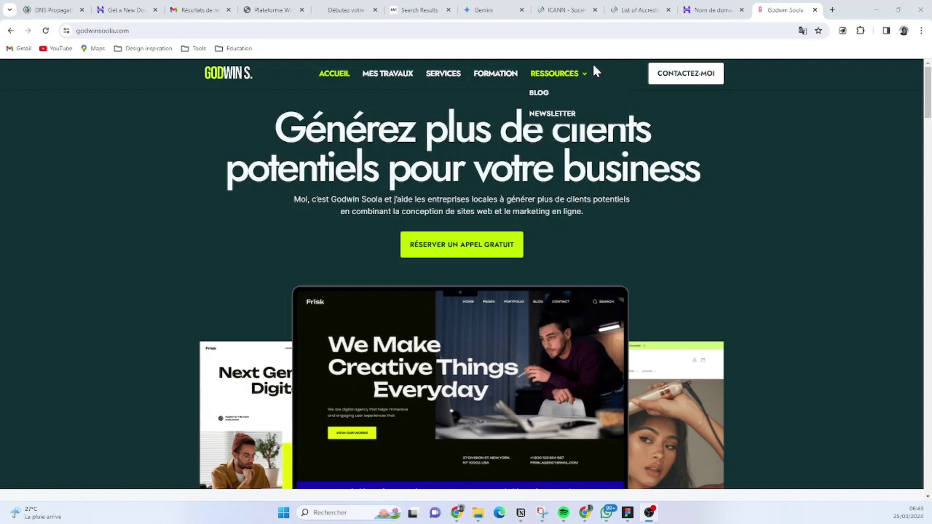
{"action": "left_click", "coordinate": [563, 18]}
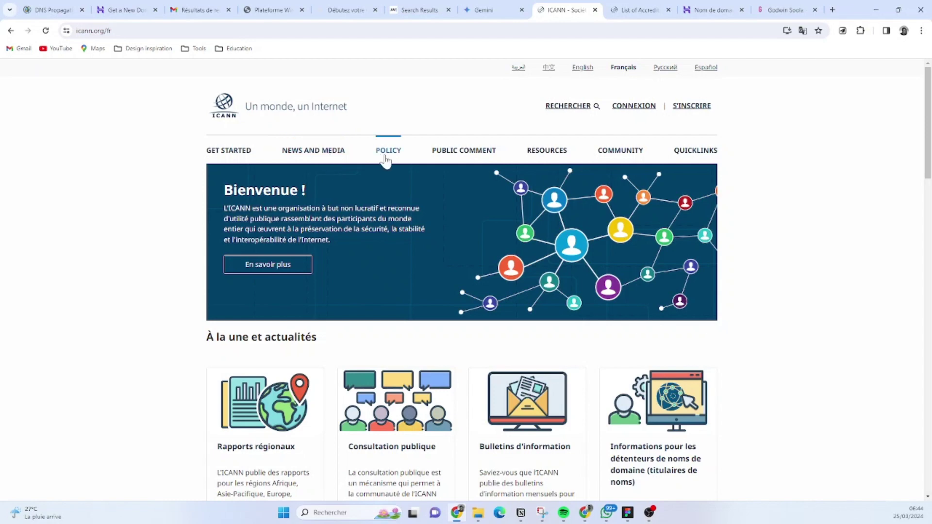
{"action": "left_click", "coordinate": [640, 9]}
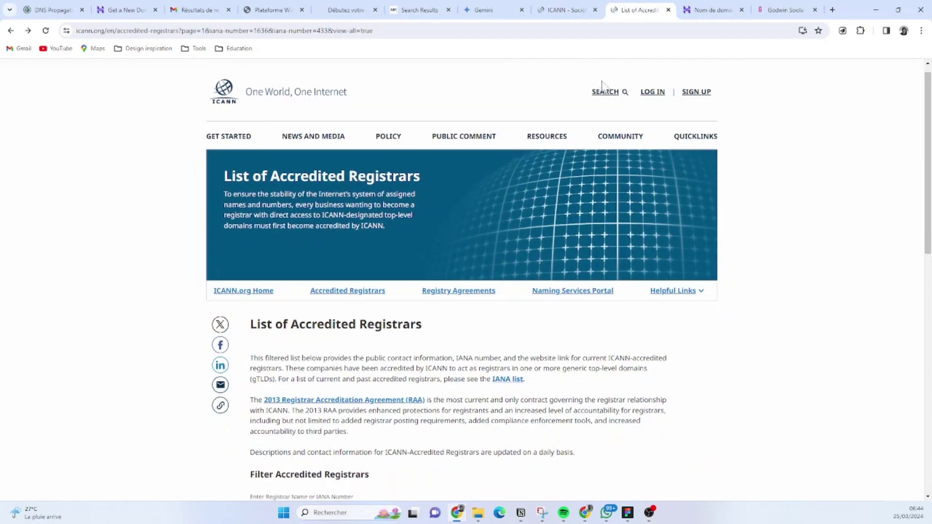
{"action": "scroll", "coordinate": [602, 92], "scroll_direction": "down", "scroll_amount": 7}
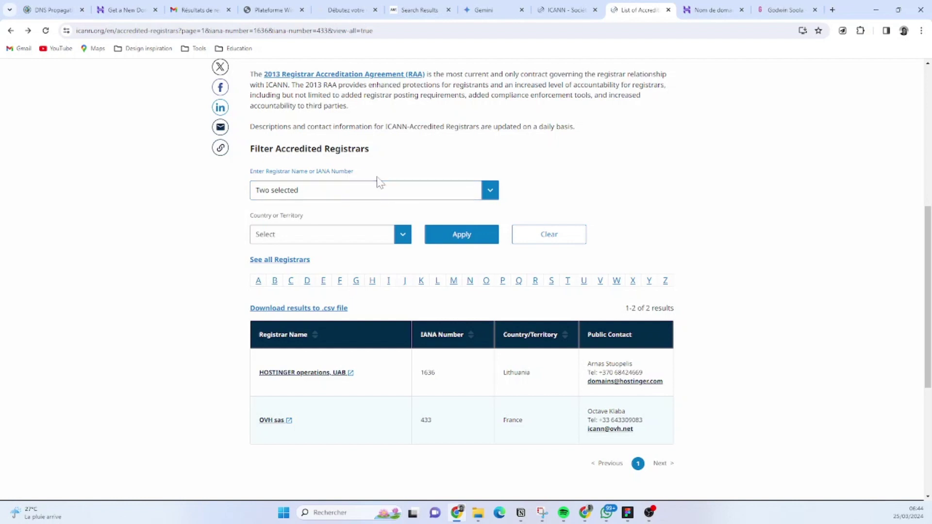
- Browse the registrar names offered in the accredited registrars filter and review the HOSTINGER and OVH entries
{"action": "left_click", "coordinate": [310, 194]}
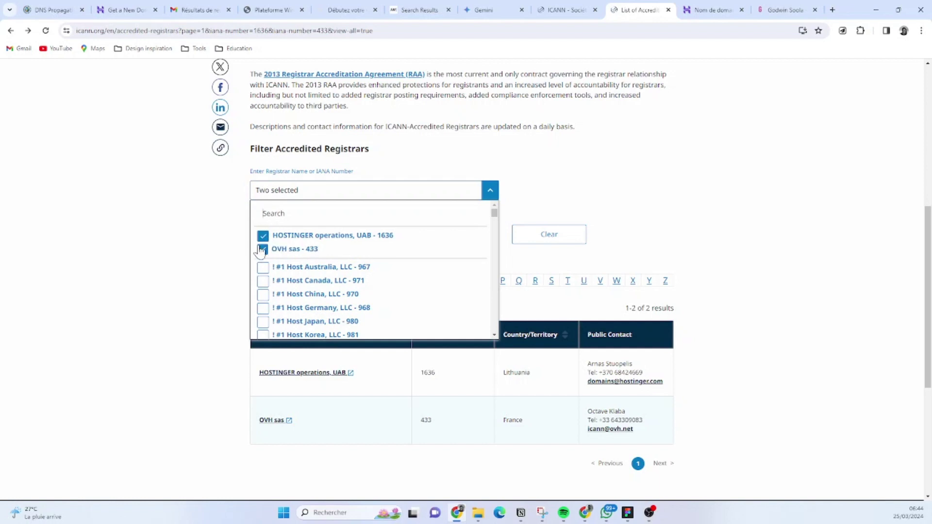
{"action": "scroll", "coordinate": [274, 250], "scroll_direction": "down", "scroll_amount": 3}
{"action": "scroll", "coordinate": [333, 252], "scroll_direction": "down", "scroll_amount": 15}
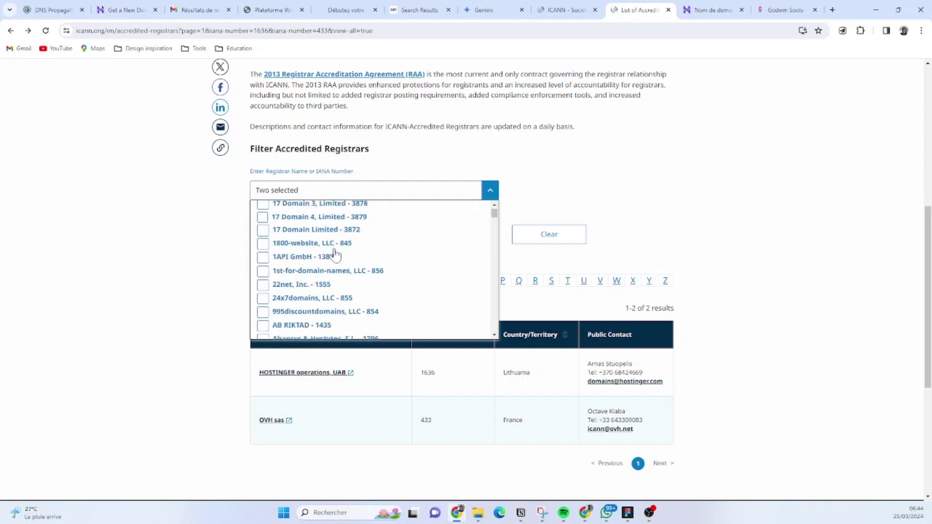
{"action": "scroll", "coordinate": [334, 252], "scroll_direction": "down", "scroll_amount": 12}
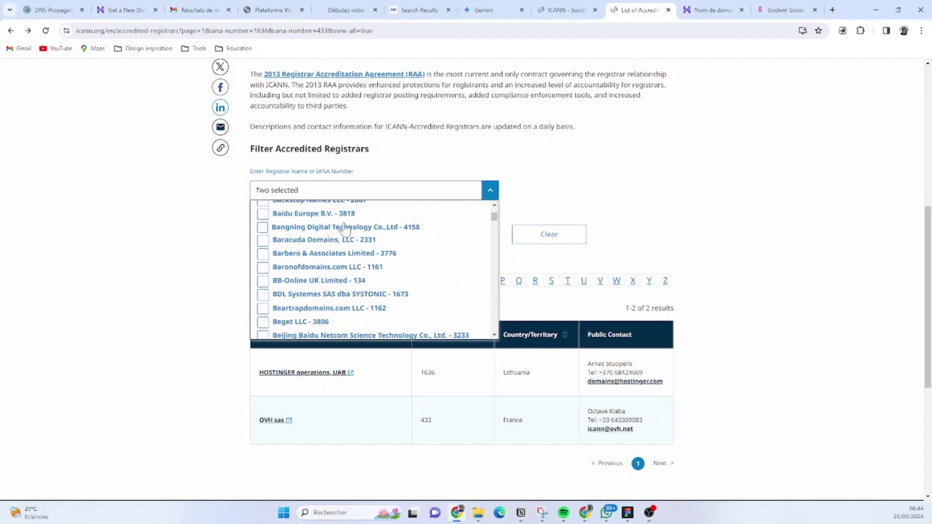
{"action": "left_click", "coordinate": [443, 165]}
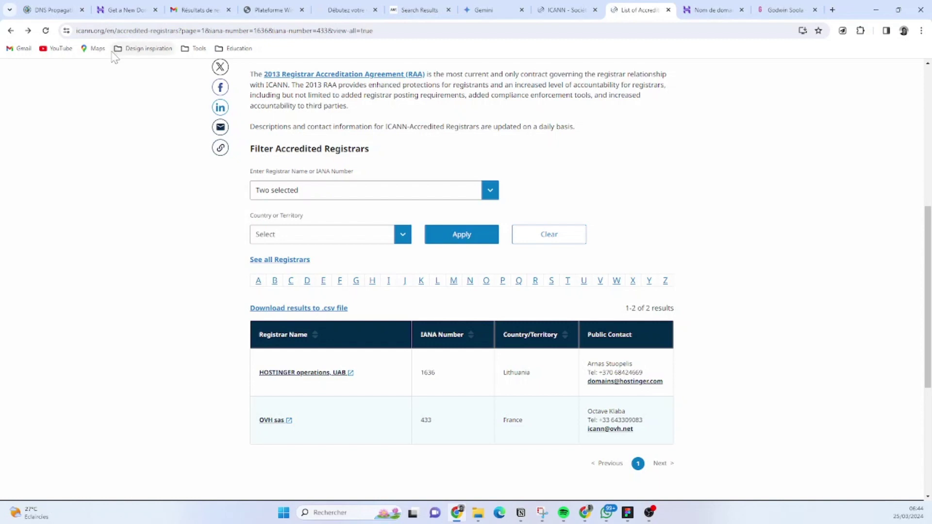
{"action": "scroll", "coordinate": [233, 73], "scroll_direction": "down", "scroll_amount": 2}
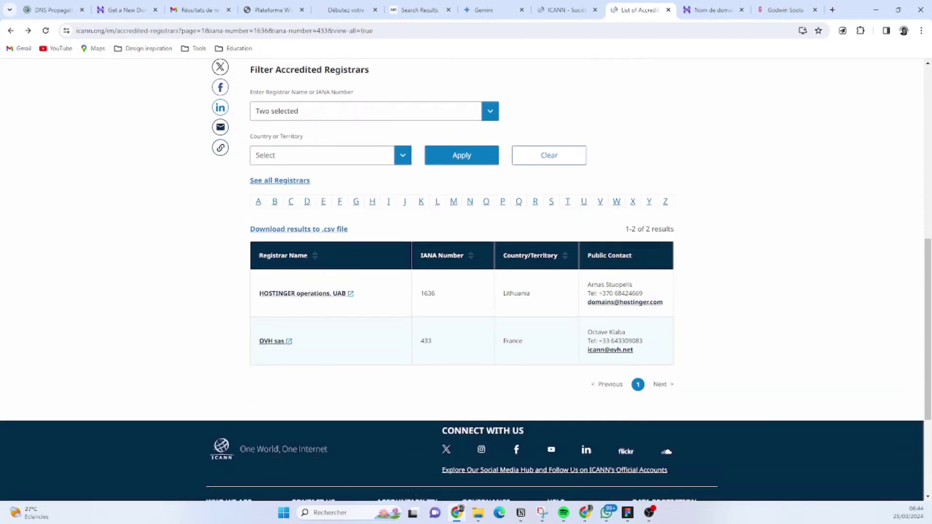
{"action": "scroll", "coordinate": [583, 88], "scroll_direction": "up", "scroll_amount": 3}
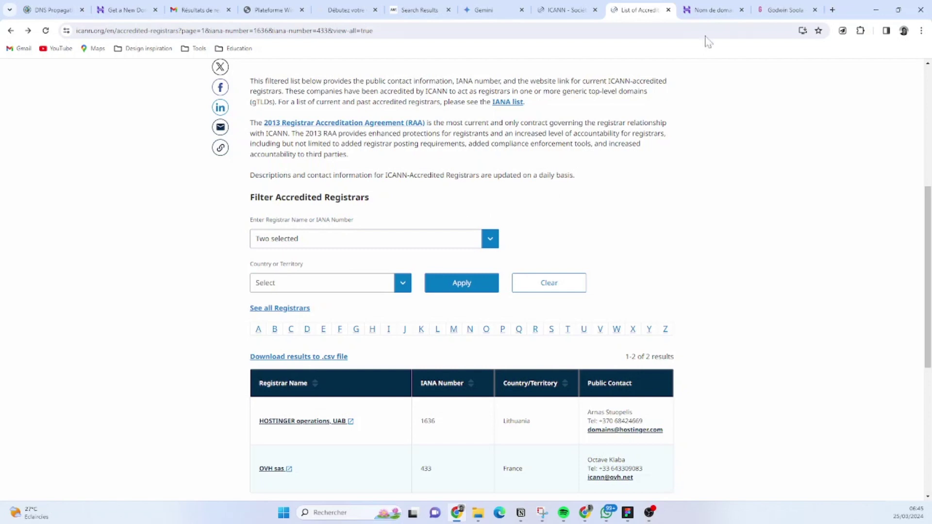
- Open Hostinger's web hosting page and compare the features included in the hosting plans
{"action": "left_click", "coordinate": [707, 15]}
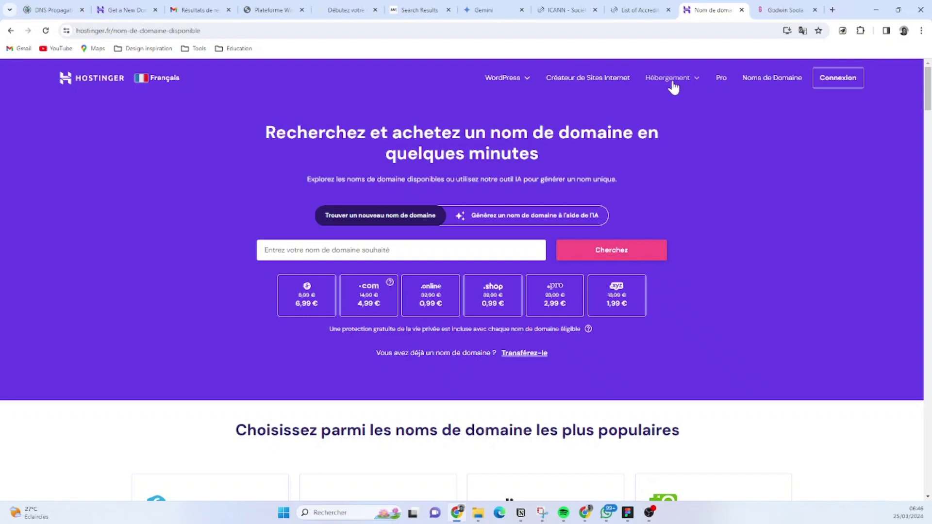
{"action": "mouse_move", "coordinate": [672, 84]}
{"action": "left_click", "coordinate": [676, 110]}
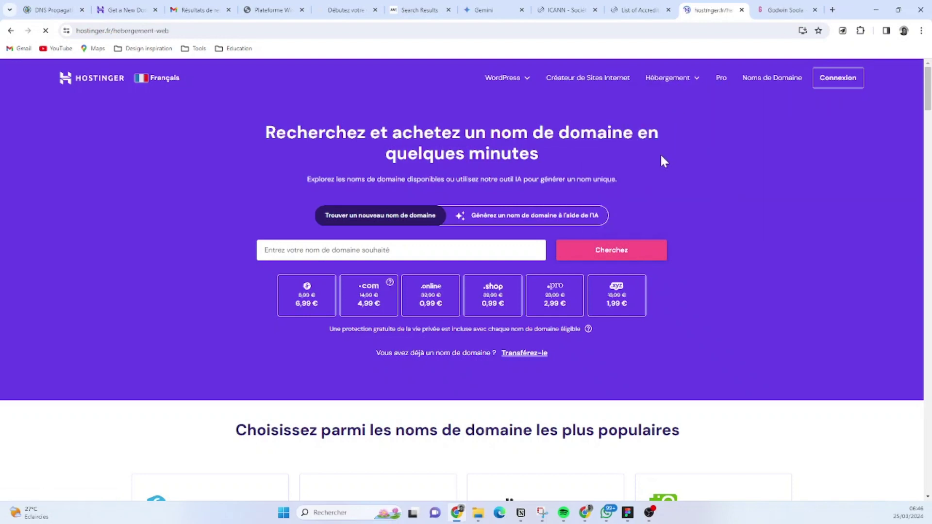
{"action": "scroll", "coordinate": [492, 182], "scroll_direction": "down", "scroll_amount": 10}
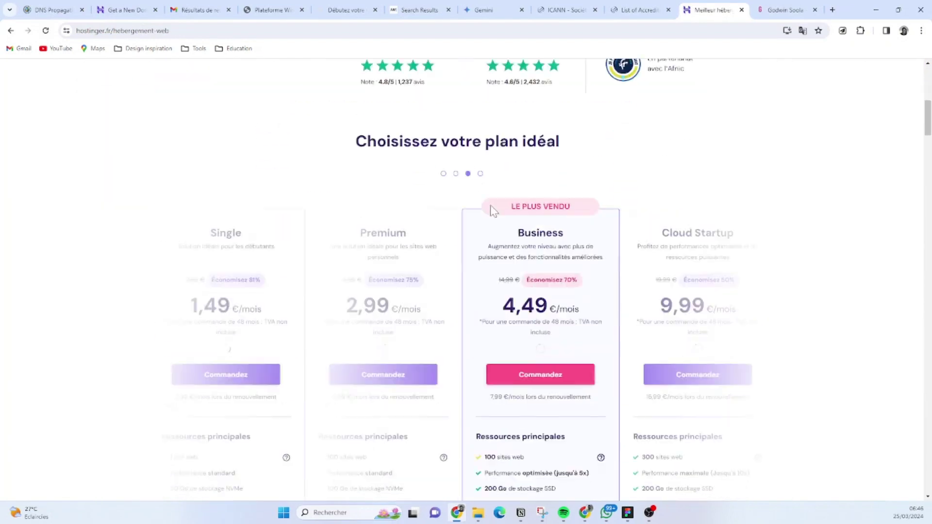
{"action": "scroll", "coordinate": [466, 279], "scroll_direction": "down", "scroll_amount": 2}
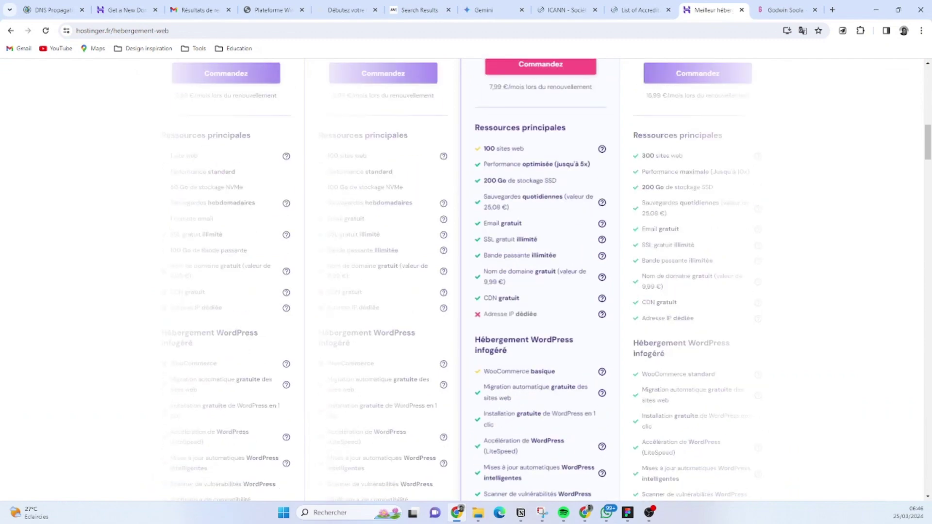
{"action": "scroll", "coordinate": [352, 301], "scroll_direction": "down", "scroll_amount": 5}
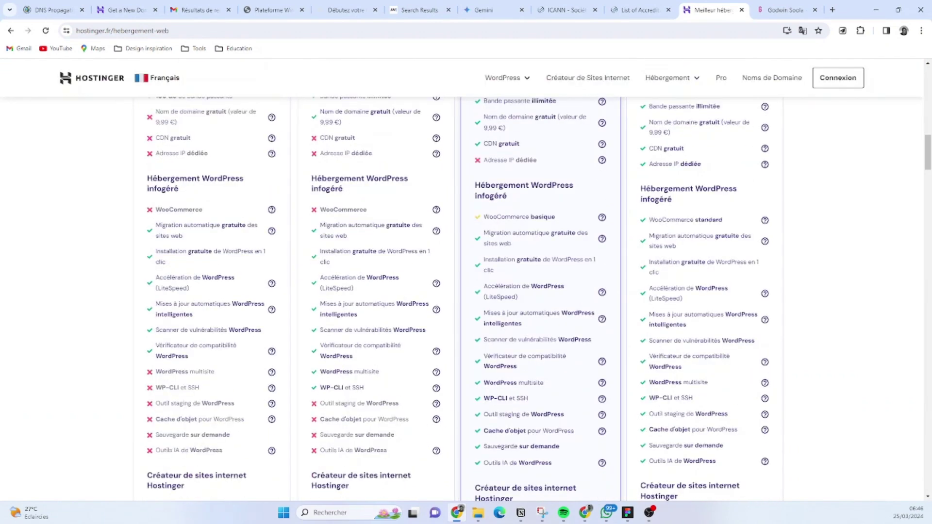
{"action": "scroll", "coordinate": [351, 302], "scroll_direction": "up", "scroll_amount": 6}
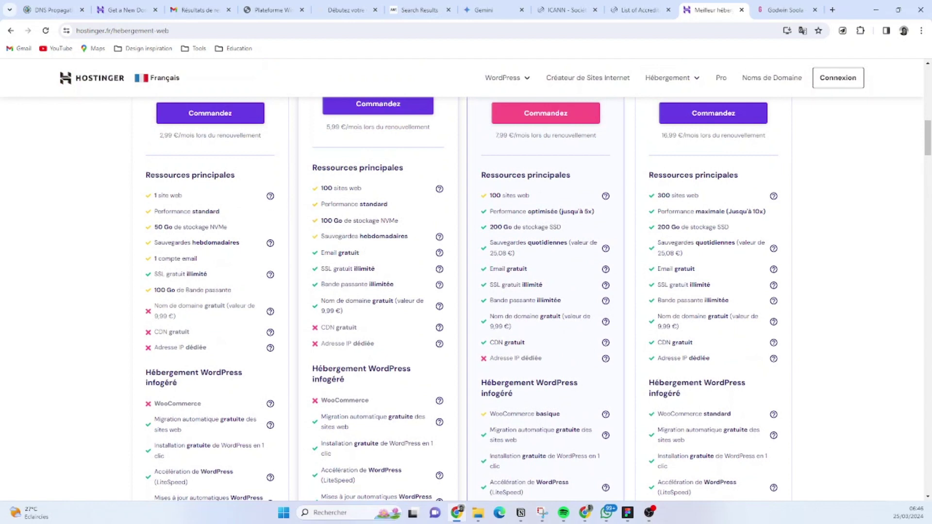
- Highlight the free domain name feature in the Premium plan and compare the plans' prices
{"action": "triple_click", "coordinate": [371, 311]}
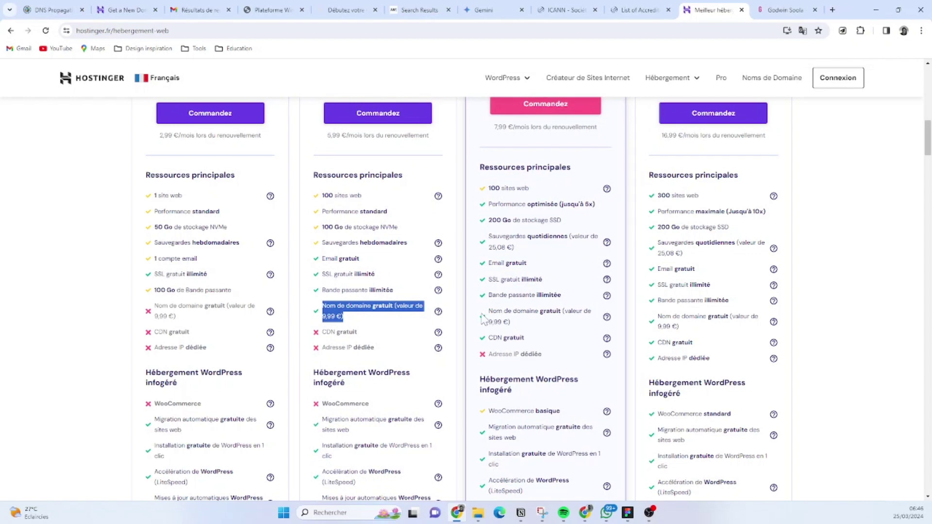
{"action": "scroll", "coordinate": [191, 323], "scroll_direction": "up", "scroll_amount": 3}
{"action": "scroll", "coordinate": [494, 320], "scroll_direction": "down", "scroll_amount": 4}
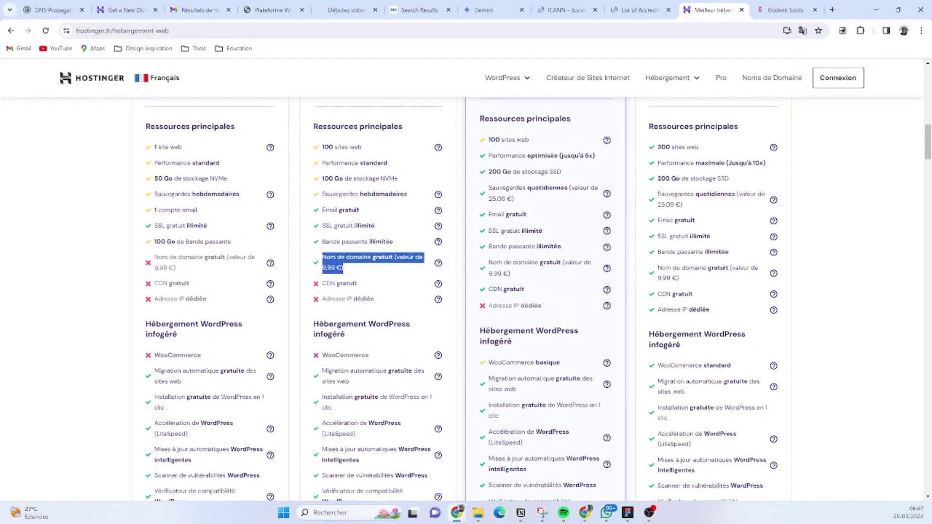
{"action": "scroll", "coordinate": [619, 303], "scroll_direction": "up", "scroll_amount": 4}
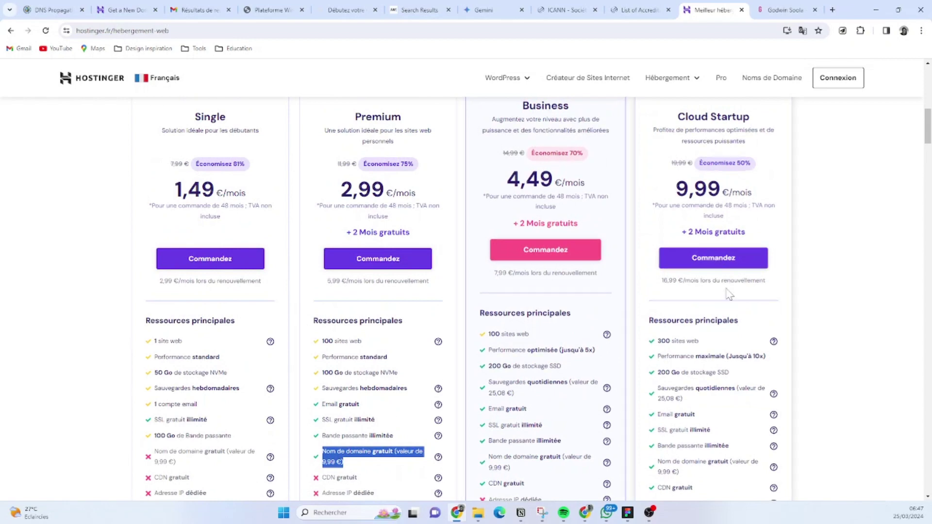
{"action": "scroll", "coordinate": [689, 204], "scroll_direction": "up", "scroll_amount": 12}
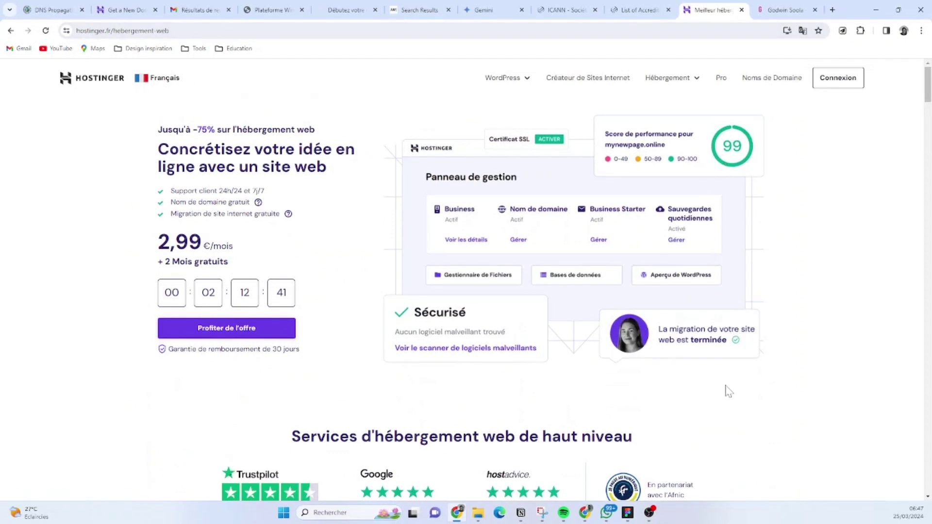
- Open Hostinger's domain names page and examine the yearly prices of the most popular extensions
{"action": "left_click", "coordinate": [766, 80]}
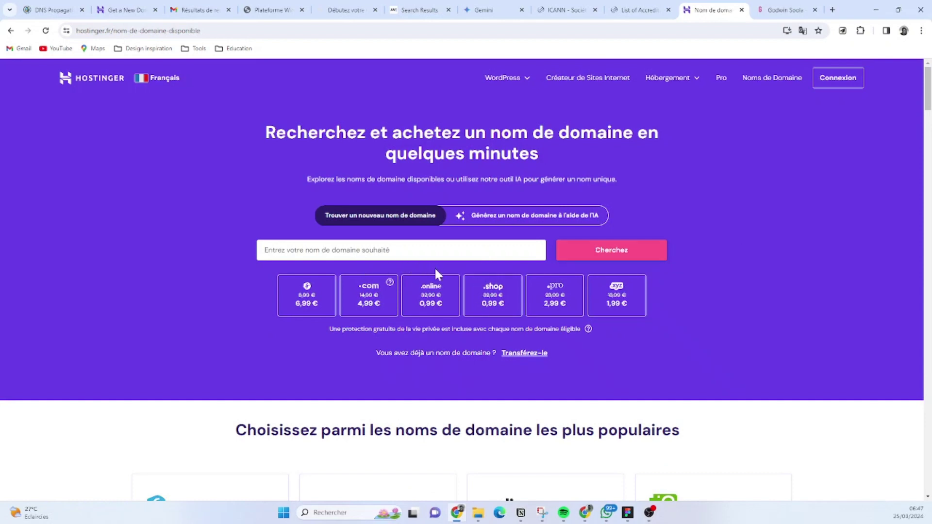
{"action": "scroll", "coordinate": [461, 286], "scroll_direction": "down", "scroll_amount": 5}
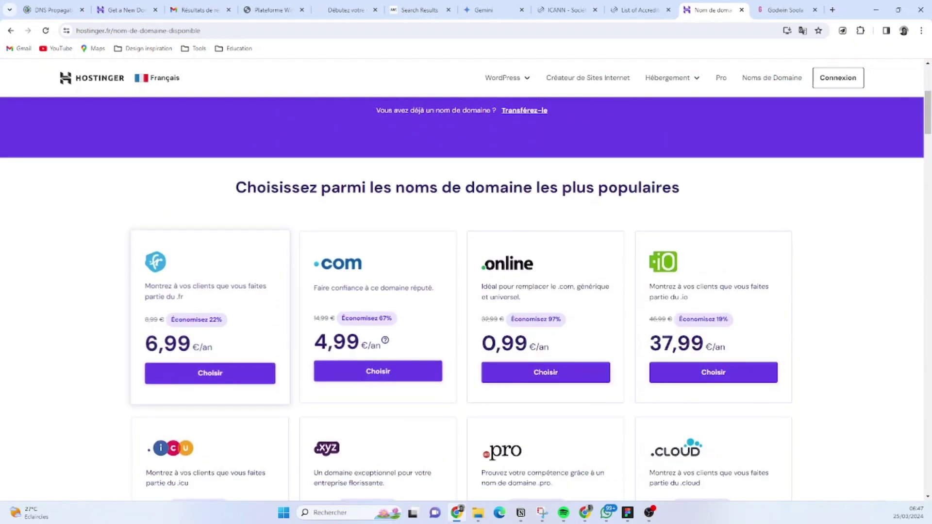
{"action": "scroll", "coordinate": [187, 291], "scroll_direction": "down", "scroll_amount": 2}
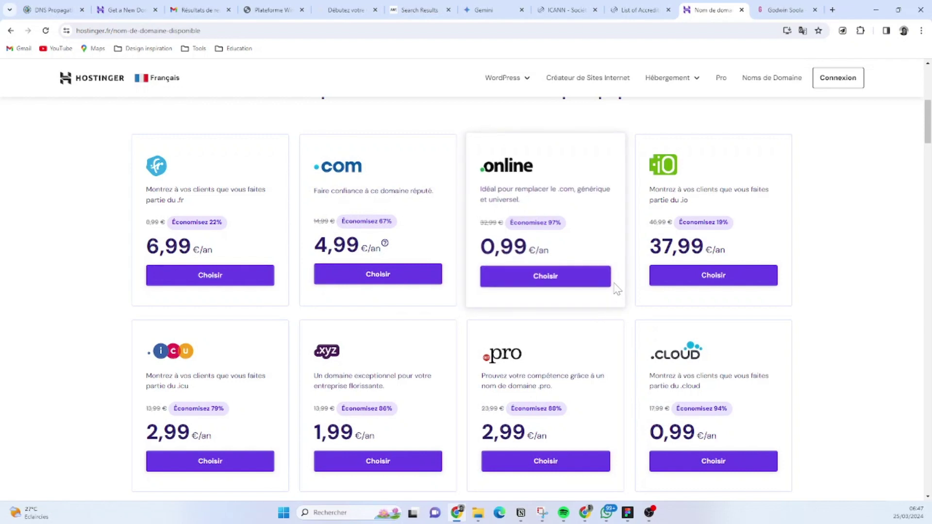
{"action": "scroll", "coordinate": [616, 289], "scroll_direction": "down", "scroll_amount": 5}
{"action": "scroll", "coordinate": [617, 289], "scroll_direction": "up", "scroll_amount": 3}
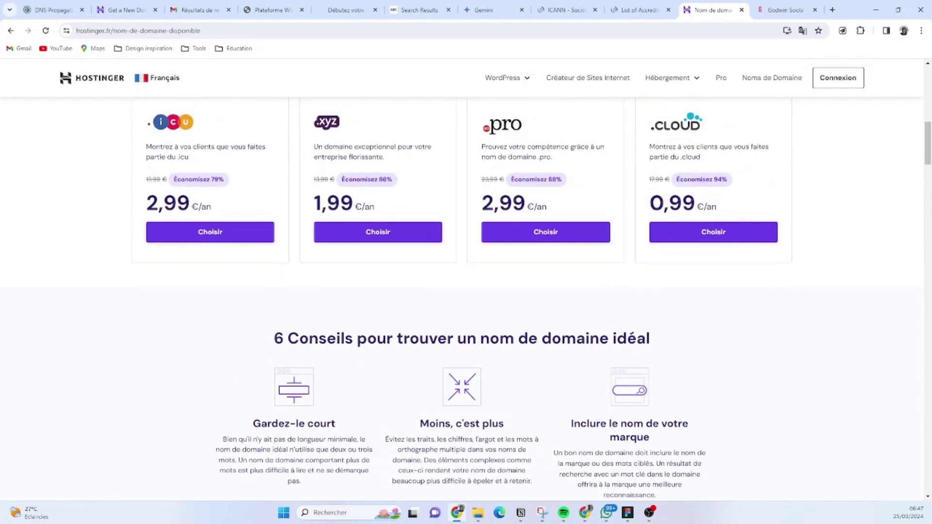
{"action": "scroll", "coordinate": [617, 290], "scroll_direction": "up", "scroll_amount": 3}
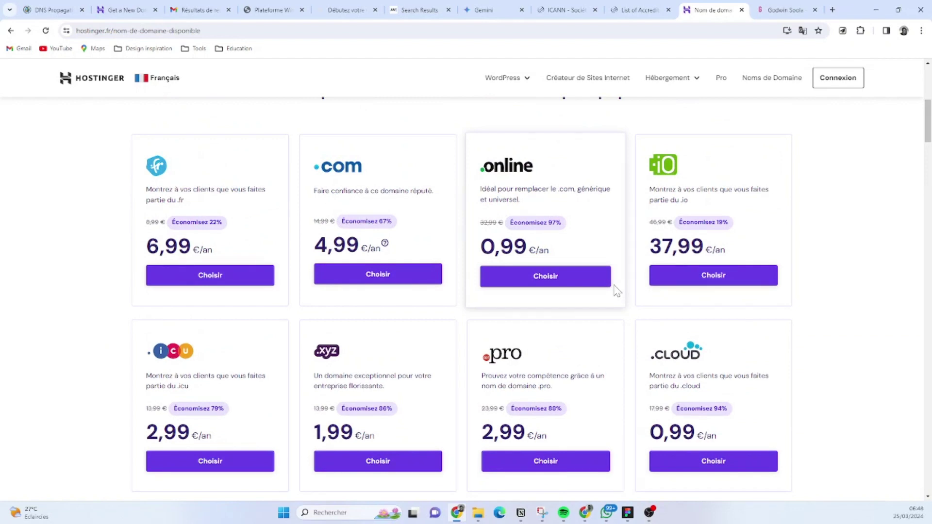
{"action": "scroll", "coordinate": [617, 291], "scroll_direction": "up", "scroll_amount": 5}
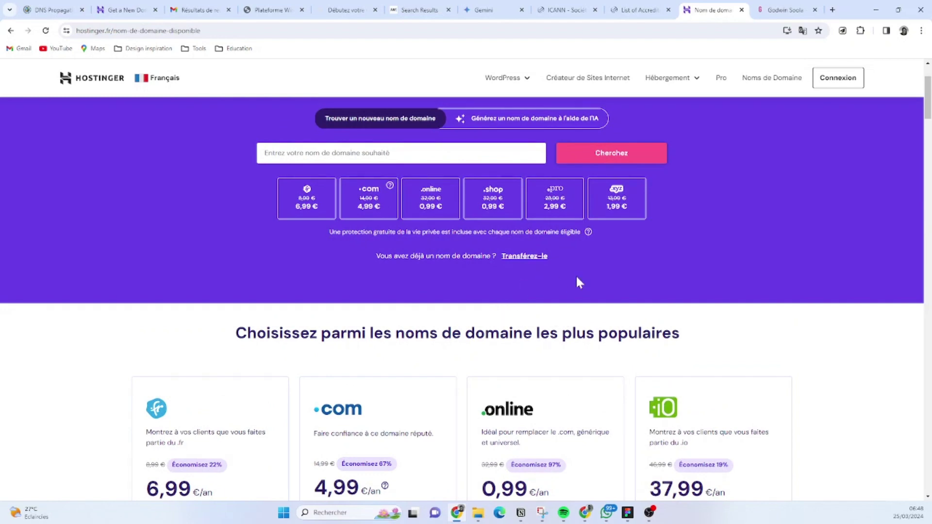
{"action": "scroll", "coordinate": [656, 290], "scroll_direction": "up", "scroll_amount": 2}
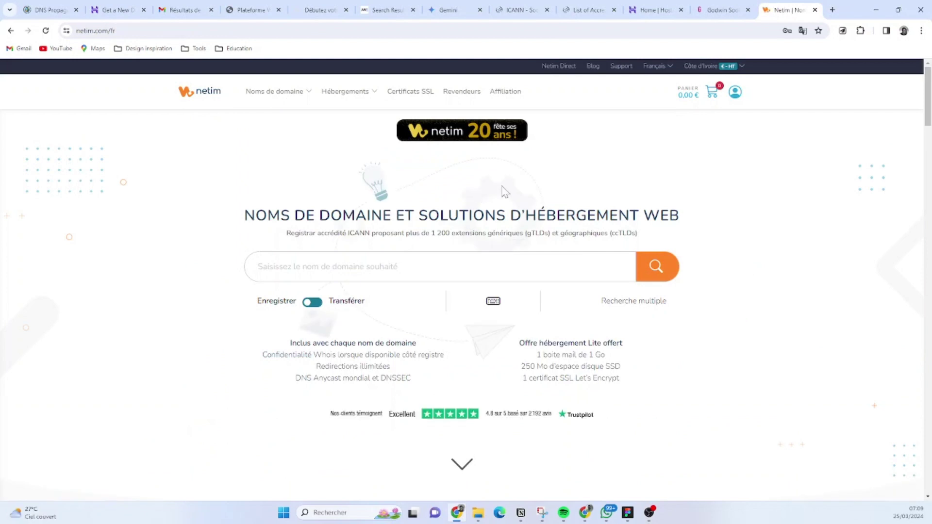
- Examine the extension prices, promotions and hosting offers on the Netim home page
{"action": "scroll", "coordinate": [505, 194], "scroll_direction": "down", "scroll_amount": 5}
{"action": "scroll", "coordinate": [507, 198], "scroll_direction": "up", "scroll_amount": 5}
{"action": "scroll", "coordinate": [505, 201], "scroll_direction": "down", "scroll_amount": 5}
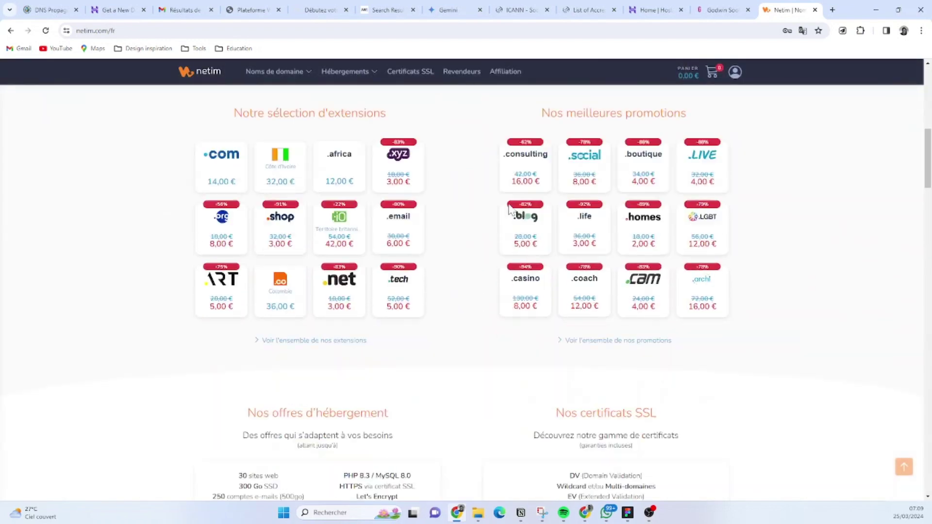
{"action": "scroll", "coordinate": [422, 210], "scroll_direction": "up", "scroll_amount": 2}
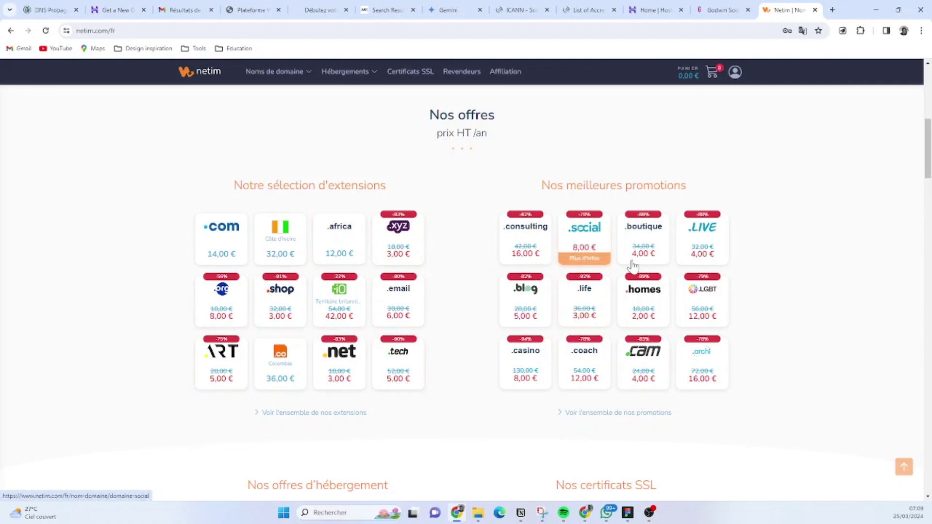
{"action": "scroll", "coordinate": [693, 359], "scroll_direction": "down", "scroll_amount": 6}
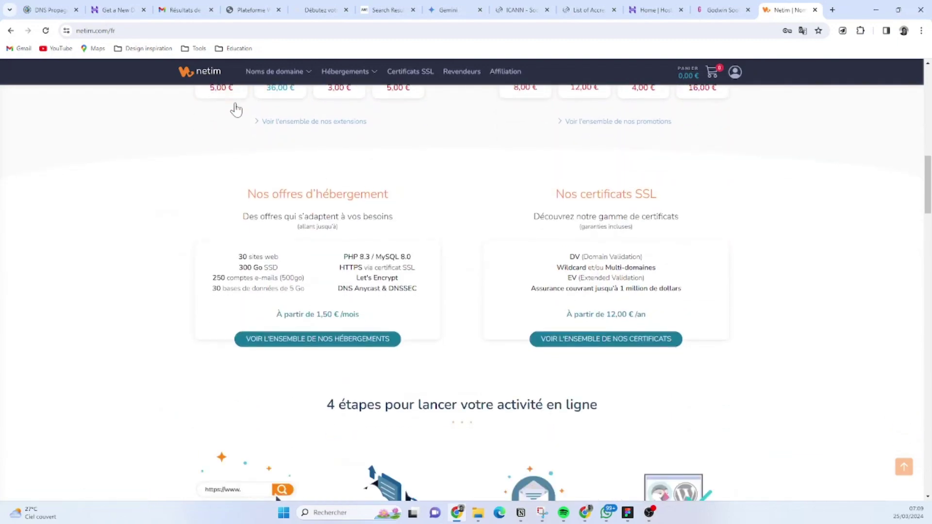
{"action": "scroll", "coordinate": [236, 109], "scroll_direction": "up", "scroll_amount": 7}
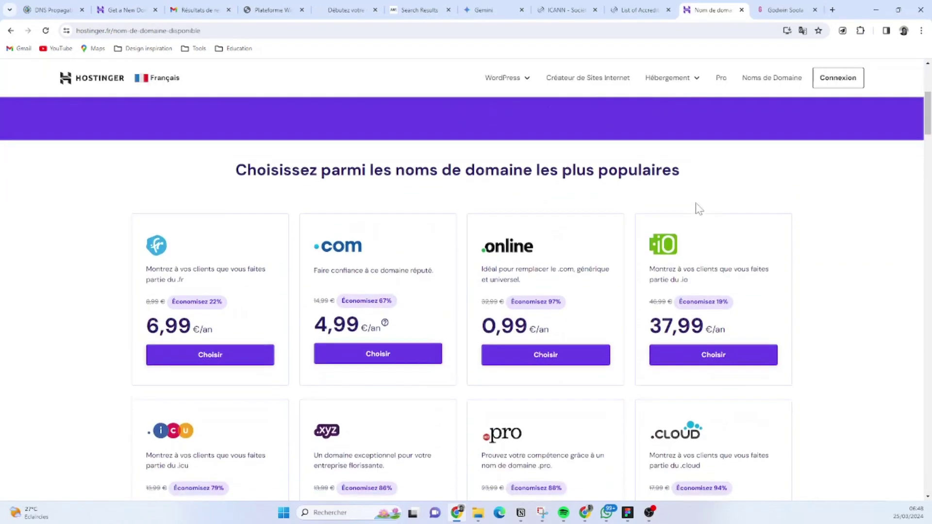
- Review Hostinger's popular domain extensions again and return to the domain search form
{"action": "scroll", "coordinate": [699, 209], "scroll_direction": "down", "scroll_amount": 3}
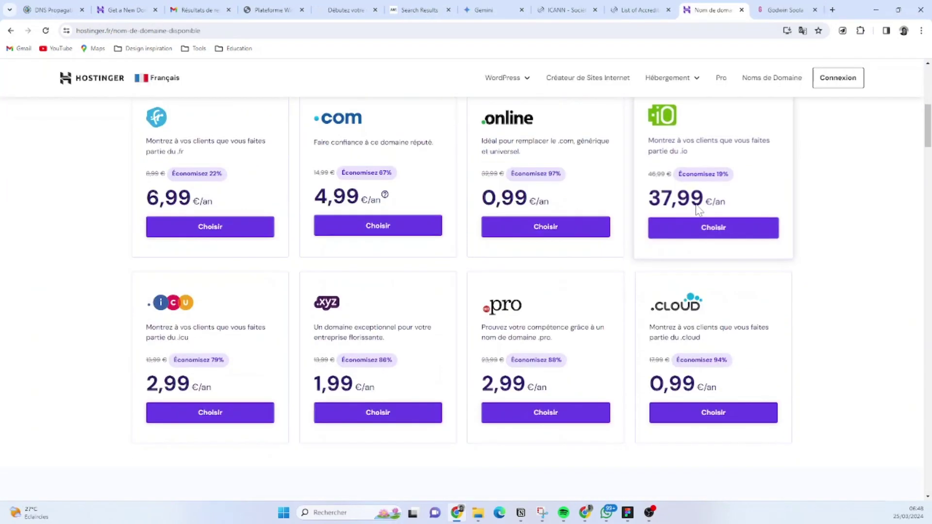
{"action": "scroll", "coordinate": [699, 210], "scroll_direction": "down", "scroll_amount": 3}
{"action": "scroll", "coordinate": [699, 210], "scroll_direction": "up", "scroll_amount": 3}
{"action": "scroll", "coordinate": [785, 186], "scroll_direction": "up", "scroll_amount": 7}
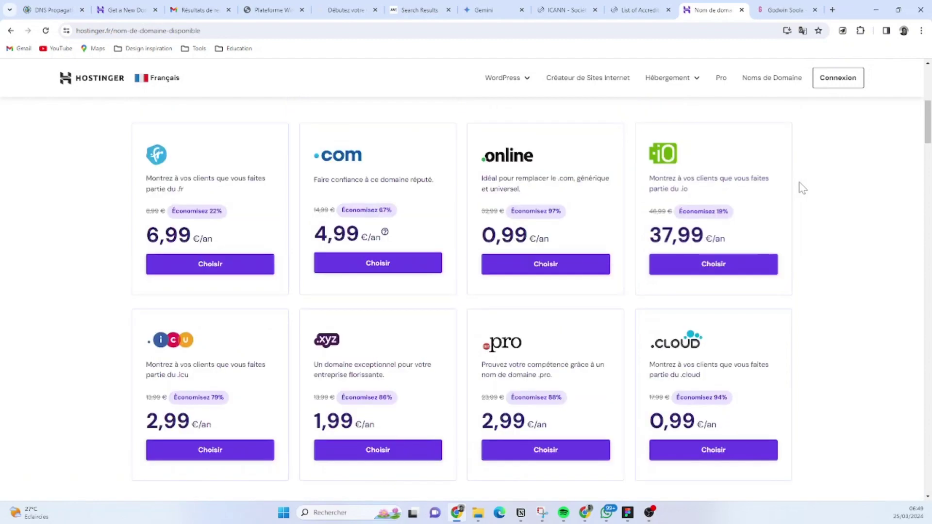
{"action": "scroll", "coordinate": [800, 183], "scroll_direction": "up", "scroll_amount": 1}
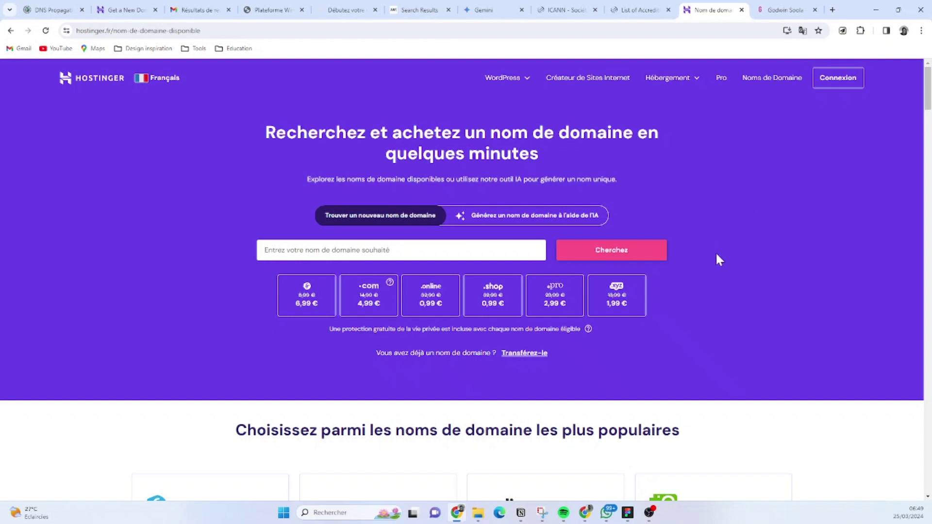
- Search for the domain name laviedelouga.com and highlight the availability notice in the results
{"action": "left_click", "coordinate": [412, 250]}
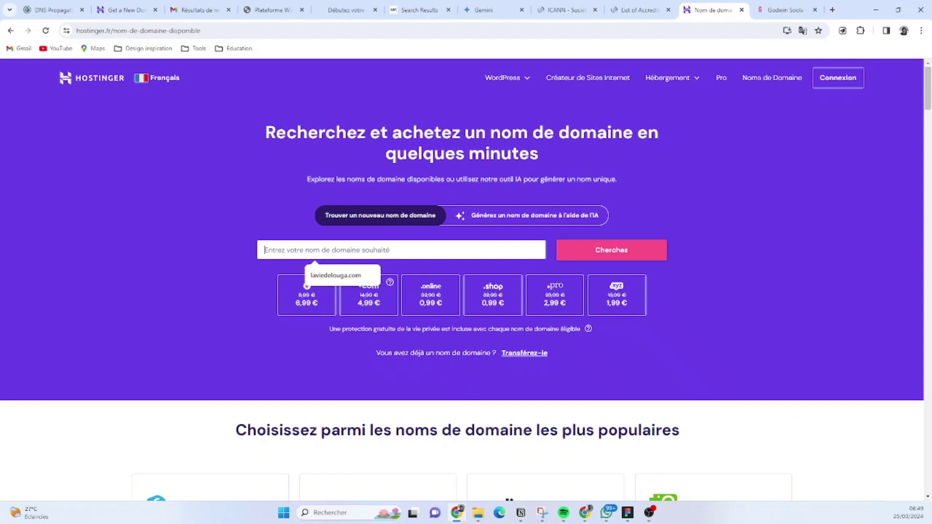
{"action": "left_click", "coordinate": [362, 275]}
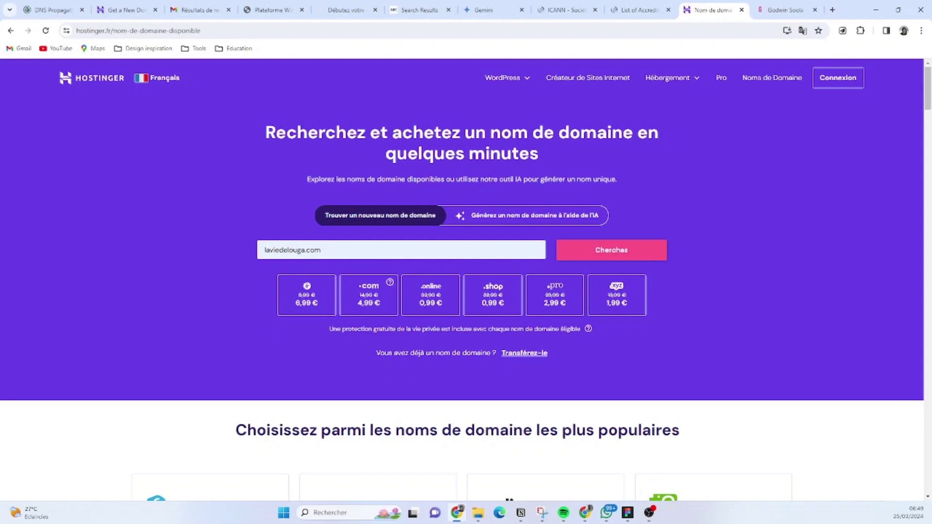
{"action": "left_click", "coordinate": [607, 251]}
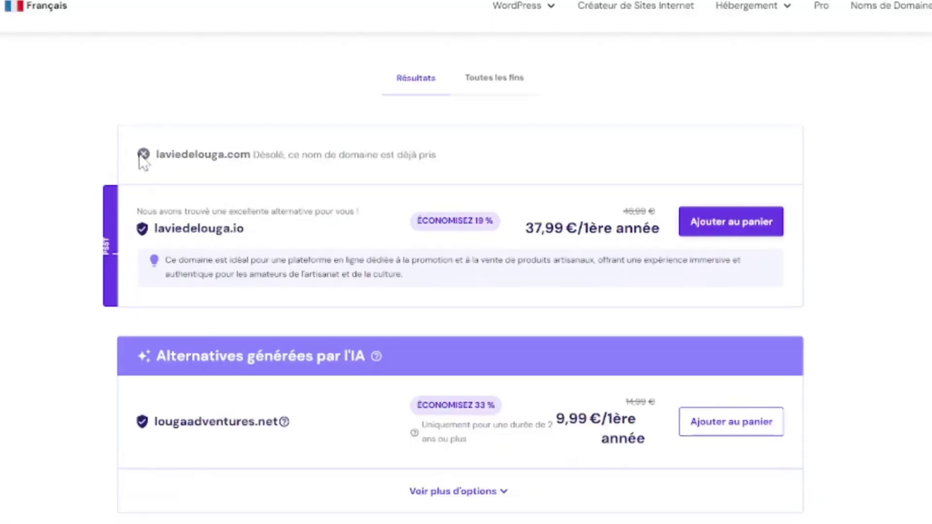
{"action": "left_click_drag", "start_coordinate": [159, 154], "coordinate": [430, 162]}
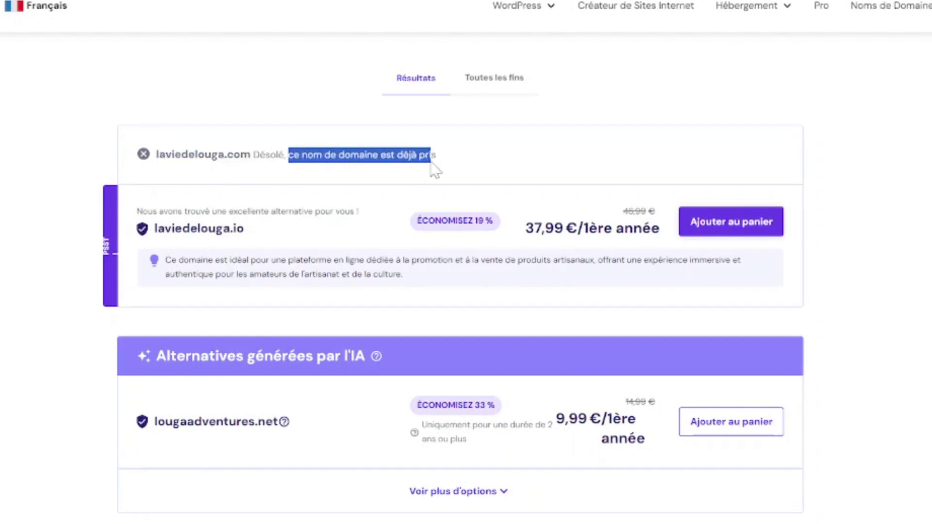
{"action": "left_click", "coordinate": [476, 164]}
- Review the laviedelouga.com search and its availability notice, and highlight the suggested alternative laviedelouga.io
{"action": "scroll", "coordinate": [477, 164], "scroll_direction": "up", "scroll_amount": 3}
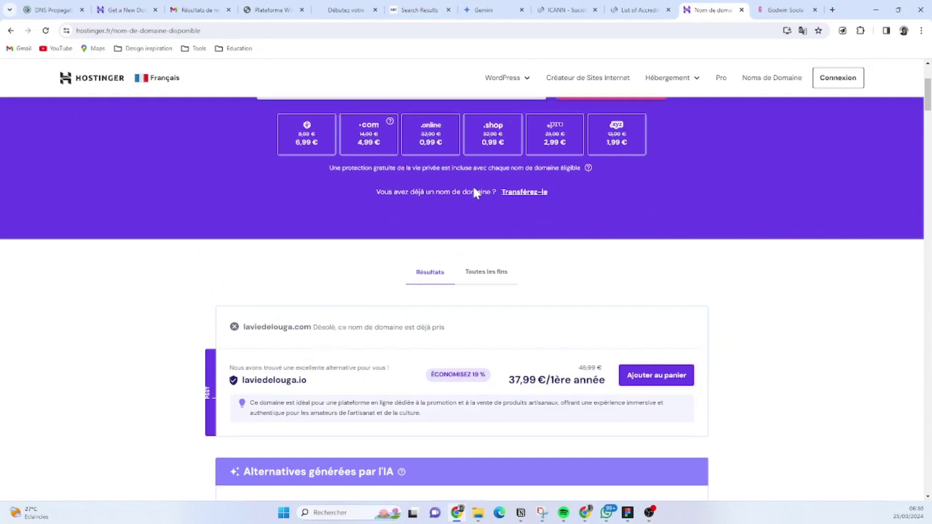
{"action": "scroll", "coordinate": [475, 191], "scroll_direction": "up", "scroll_amount": 1}
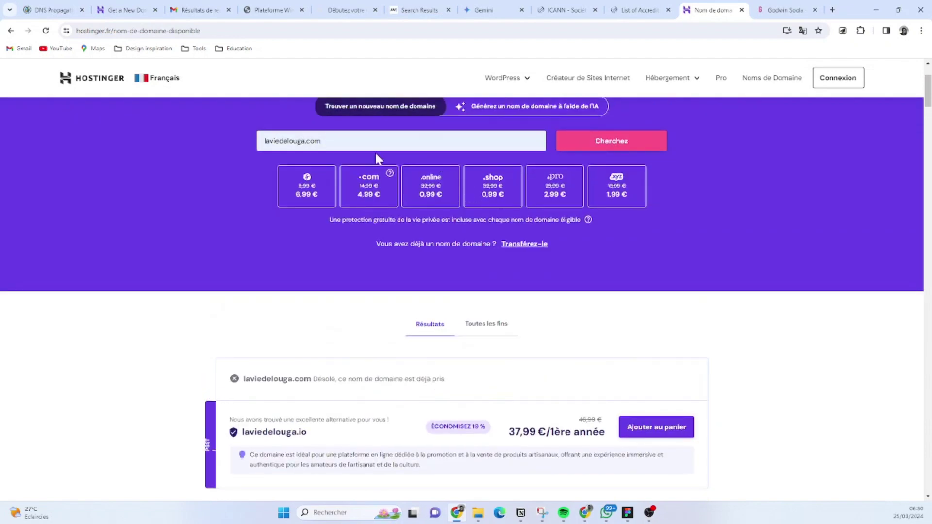
{"action": "scroll", "coordinate": [369, 171], "scroll_direction": "down", "scroll_amount": 2}
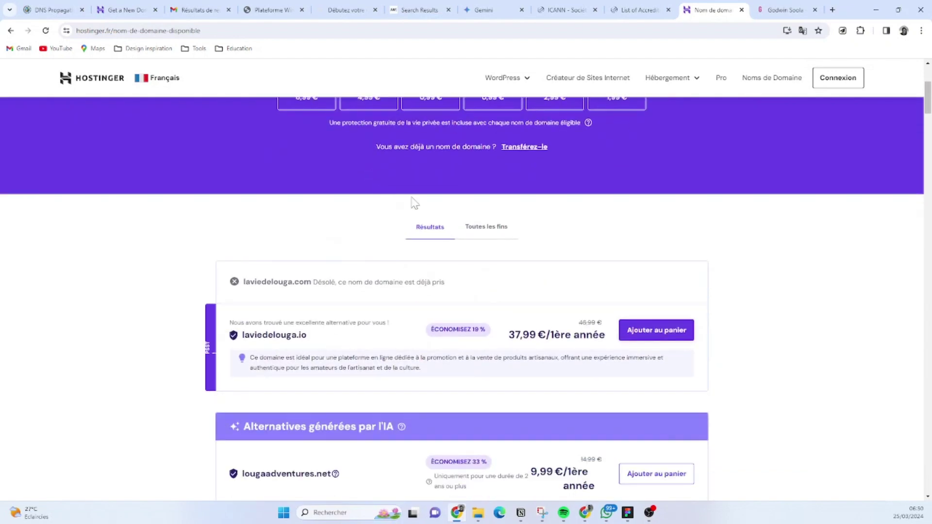
{"action": "scroll", "coordinate": [413, 204], "scroll_direction": "down", "scroll_amount": 2}
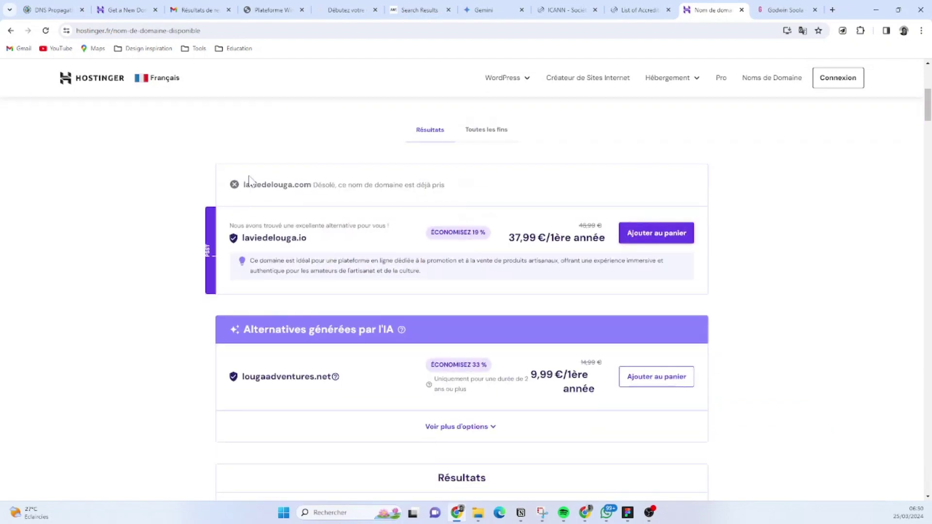
{"action": "left_click_drag", "start_coordinate": [234, 185], "coordinate": [310, 185]}
{"action": "left_click_drag", "start_coordinate": [383, 185], "coordinate": [427, 185]}
{"action": "scroll", "coordinate": [429, 210], "scroll_direction": "down", "scroll_amount": 2}
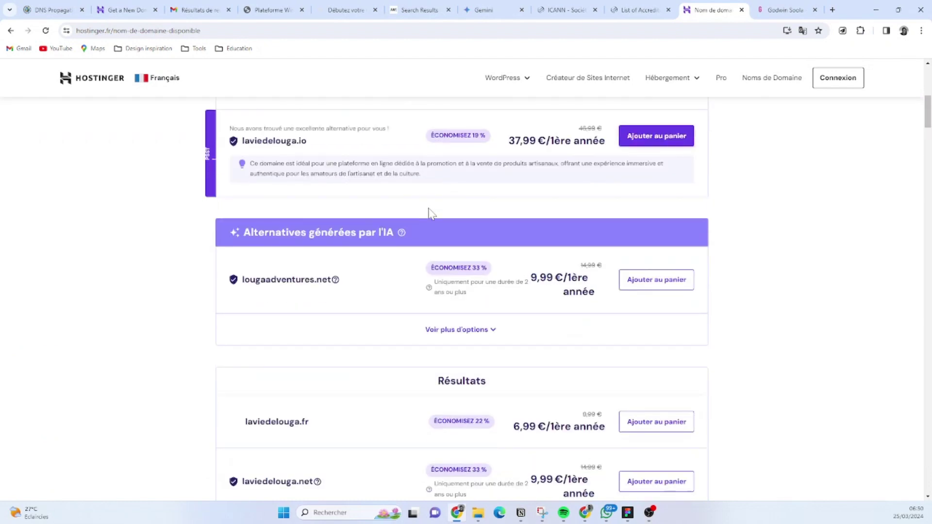
{"action": "scroll", "coordinate": [374, 199], "scroll_direction": "up", "scroll_amount": 2}
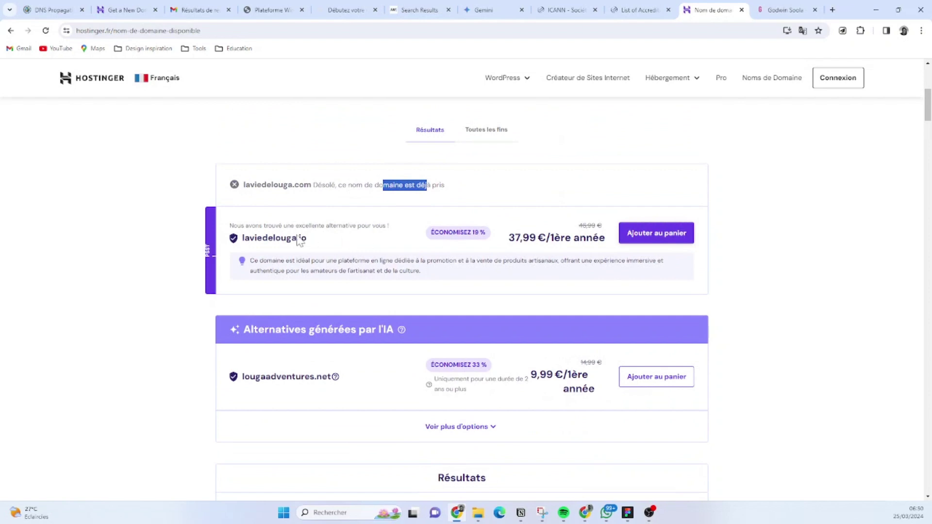
{"action": "left_click_drag", "start_coordinate": [257, 238], "coordinate": [313, 239]}
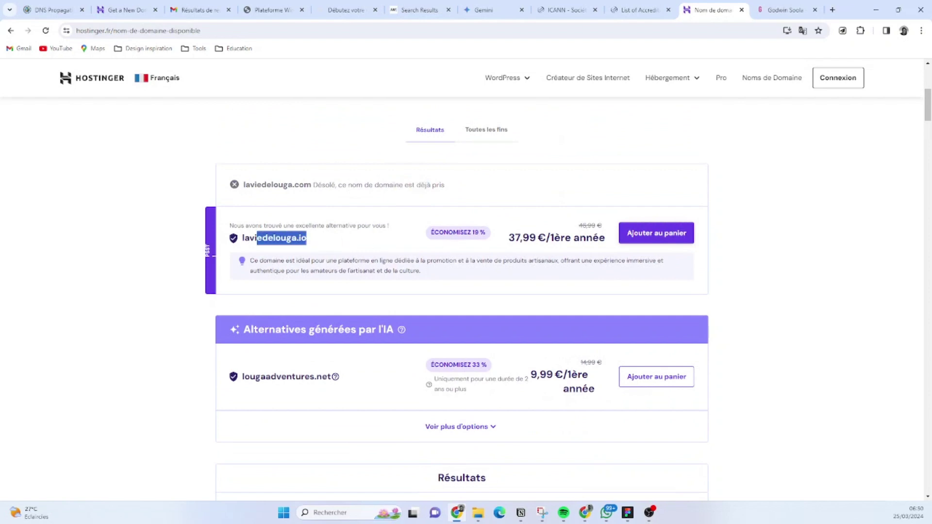
- Examine the other extensions and prices offered for laviedelouga, highlighting the laviedelouga.net entry
{"action": "scroll", "coordinate": [607, 246], "scroll_direction": "down", "scroll_amount": 3}
{"action": "scroll", "coordinate": [365, 249], "scroll_direction": "down", "scroll_amount": 4}
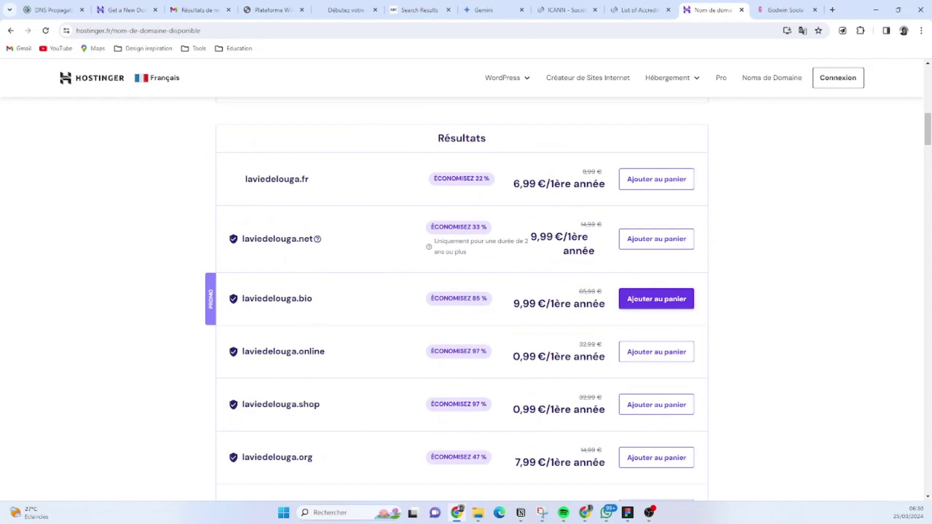
{"action": "left_click_drag", "start_coordinate": [297, 239], "coordinate": [255, 239]}
{"action": "scroll", "coordinate": [522, 274], "scroll_direction": "up", "scroll_amount": 3}
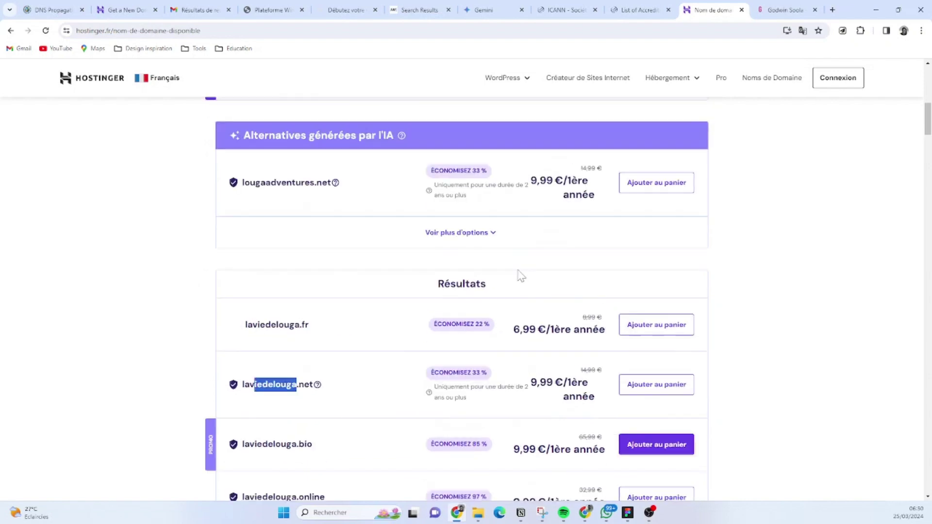
- Search for the domain name wordpressfacilepro.com and highlight the availability notice above the result
{"action": "scroll", "coordinate": [379, 318], "scroll_direction": "up", "scroll_amount": 1}
{"action": "scroll", "coordinate": [381, 321], "scroll_direction": "up", "scroll_amount": 10}
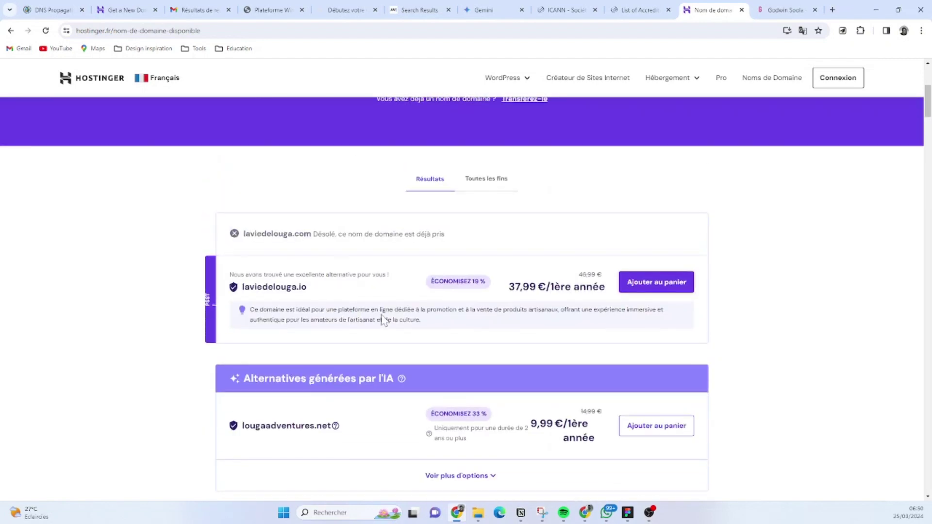
{"action": "left_click_drag", "start_coordinate": [320, 238], "coordinate": [249, 238]}
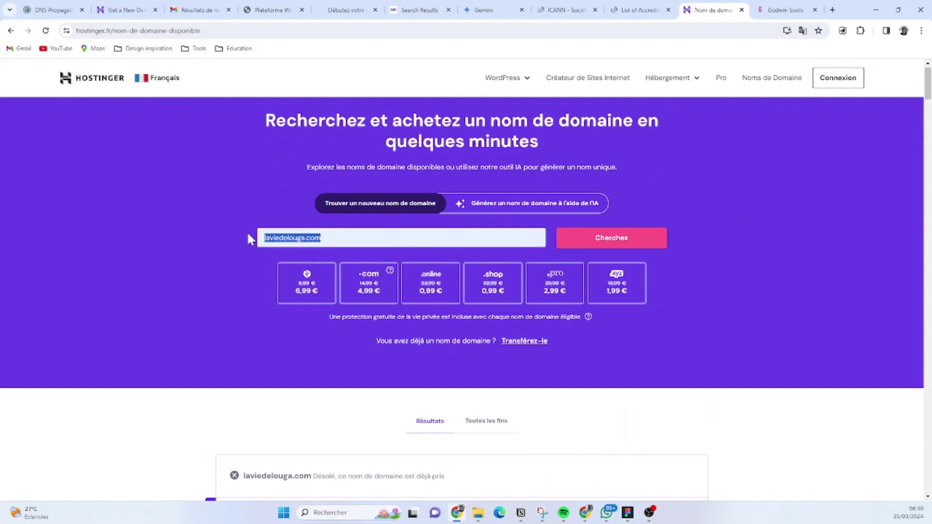
{"action": "type", "text": "wordpre"}
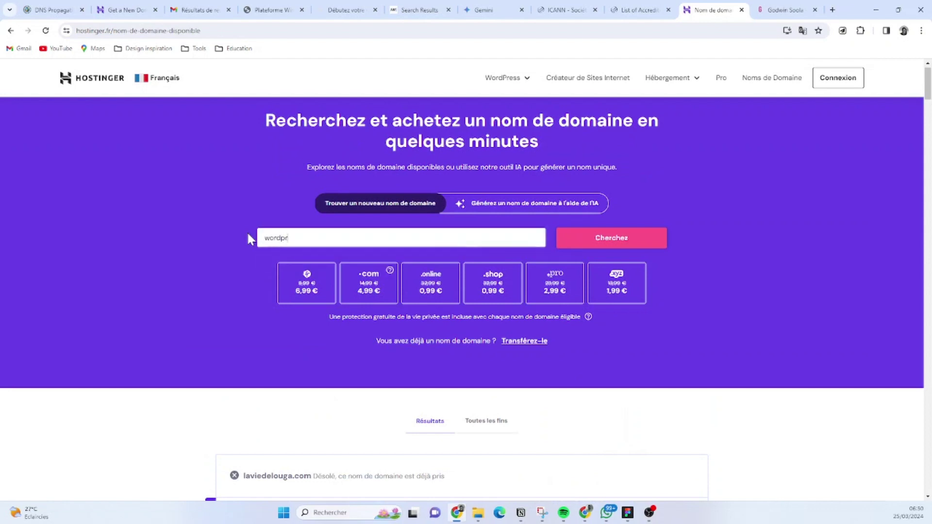
{"action": "type", "text": "ssfacilepro."}
{"action": "left_click", "coordinate": [588, 242]}
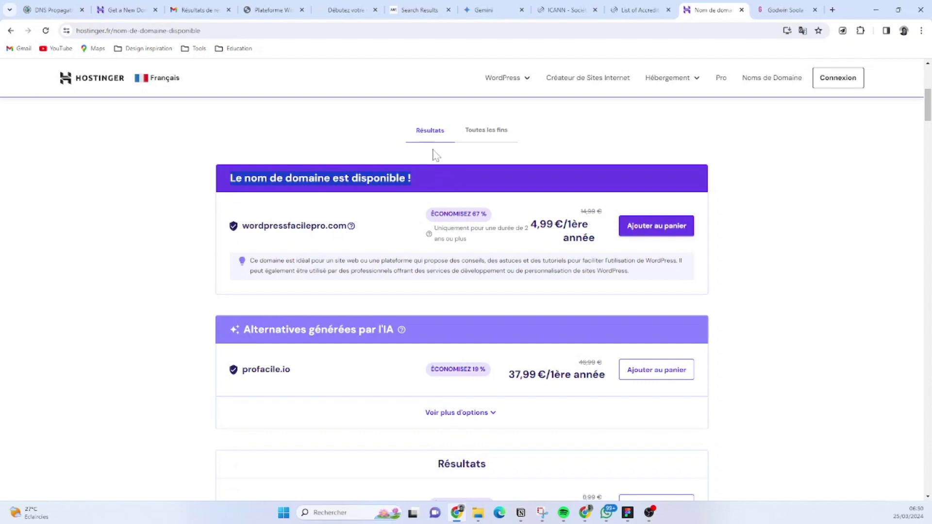
{"action": "left_click", "coordinate": [451, 178]}
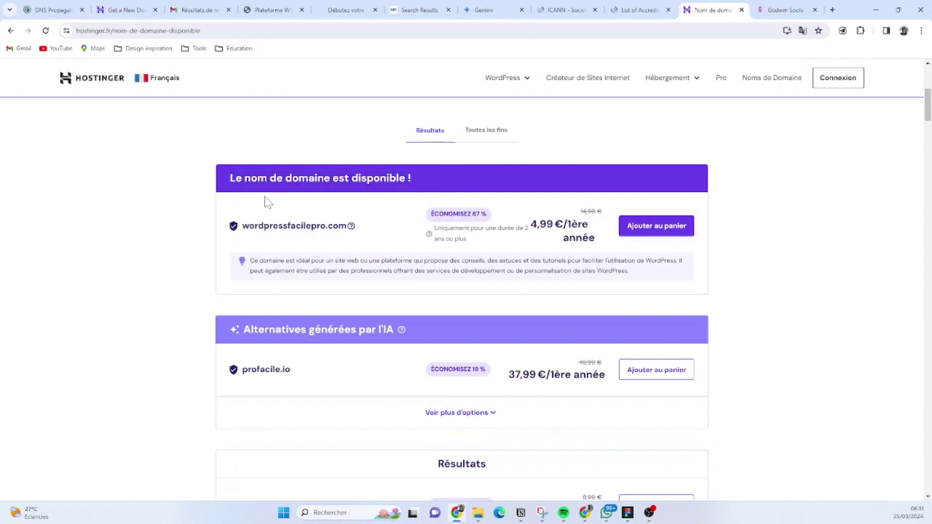
{"action": "left_click_drag", "start_coordinate": [250, 179], "coordinate": [309, 179]}
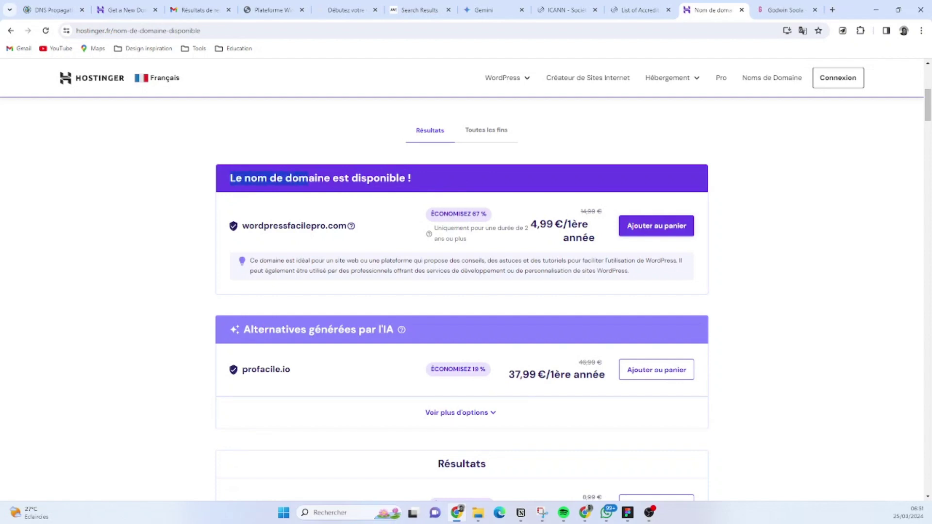
{"action": "left_click", "coordinate": [422, 182]}
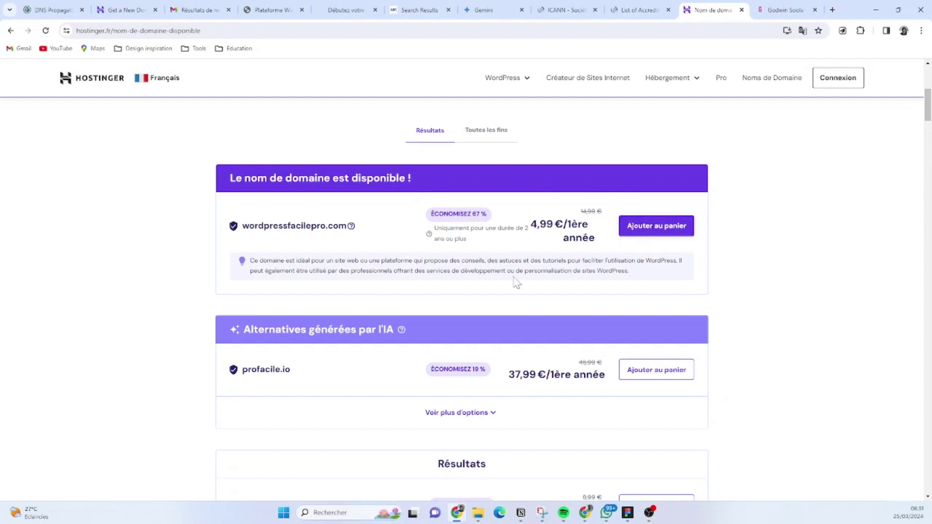
- Examine the alternative extensions and first-year prices for wordpressfacilepro, highlighting wordpressfacilepro.fr
{"action": "scroll", "coordinate": [299, 226], "scroll_direction": "down", "scroll_amount": 2}
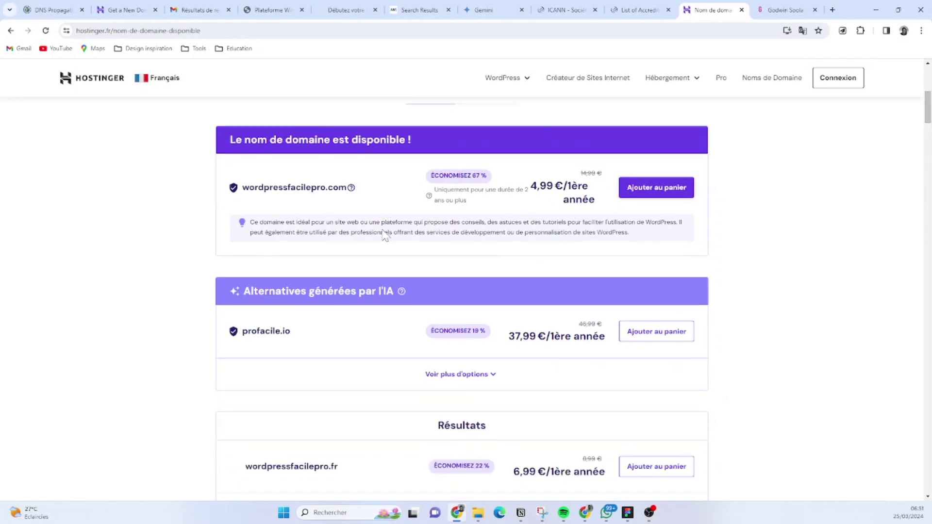
{"action": "scroll", "coordinate": [266, 143], "scroll_direction": "up", "scroll_amount": 2}
{"action": "scroll", "coordinate": [304, 197], "scroll_direction": "down", "scroll_amount": 2}
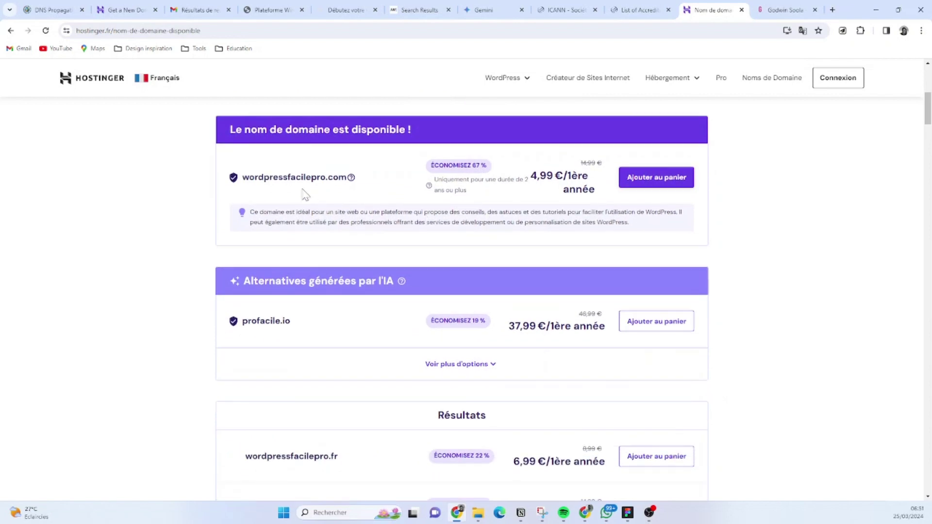
{"action": "scroll", "coordinate": [326, 182], "scroll_direction": "down", "scroll_amount": 2}
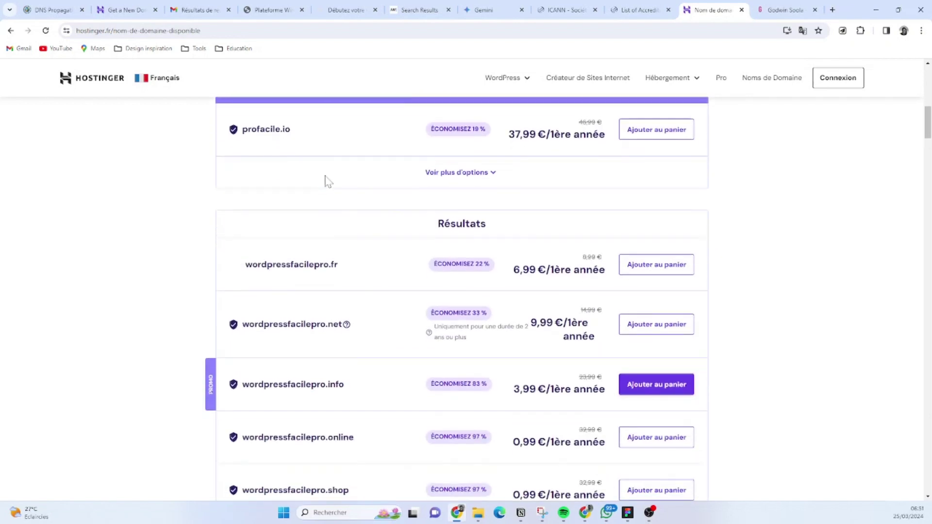
{"action": "scroll", "coordinate": [335, 179], "scroll_direction": "down", "scroll_amount": 2}
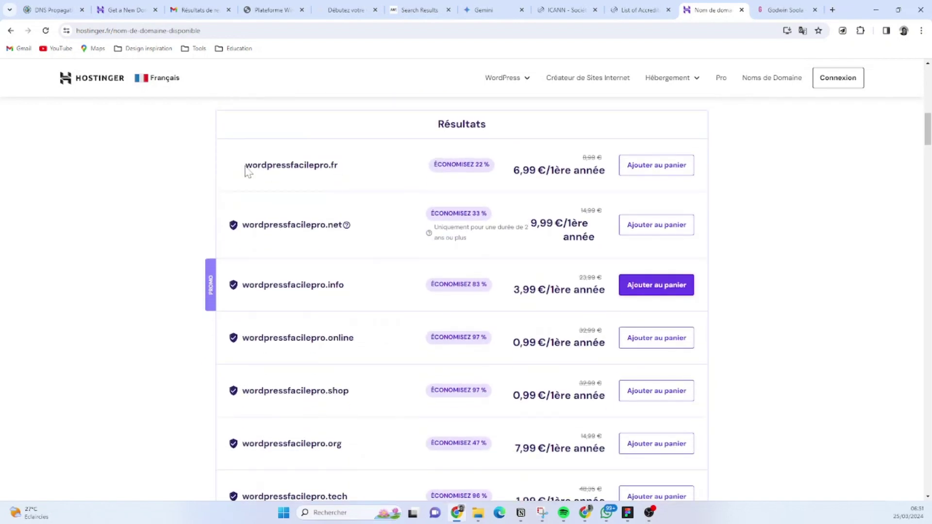
{"action": "left_click_drag", "start_coordinate": [245, 166], "coordinate": [340, 166]}
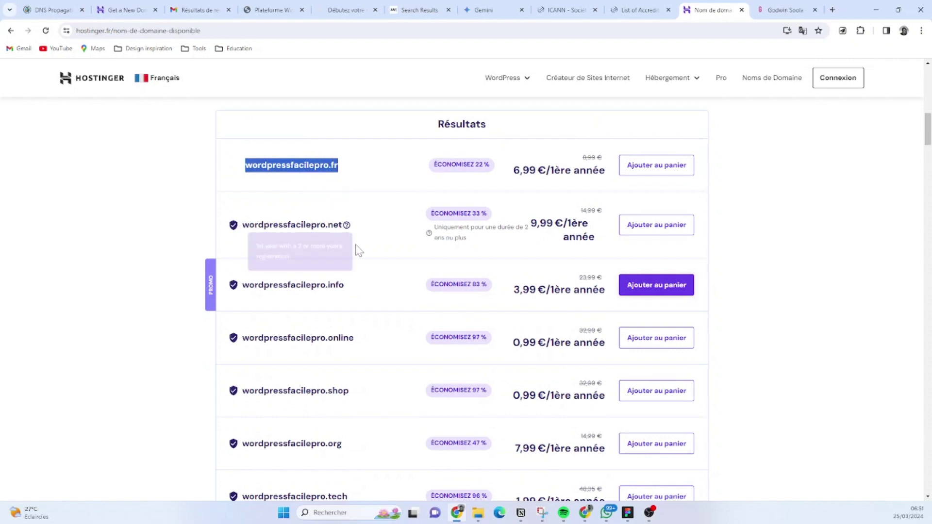
{"action": "scroll", "coordinate": [335, 284], "scroll_direction": "down", "scroll_amount": 3}
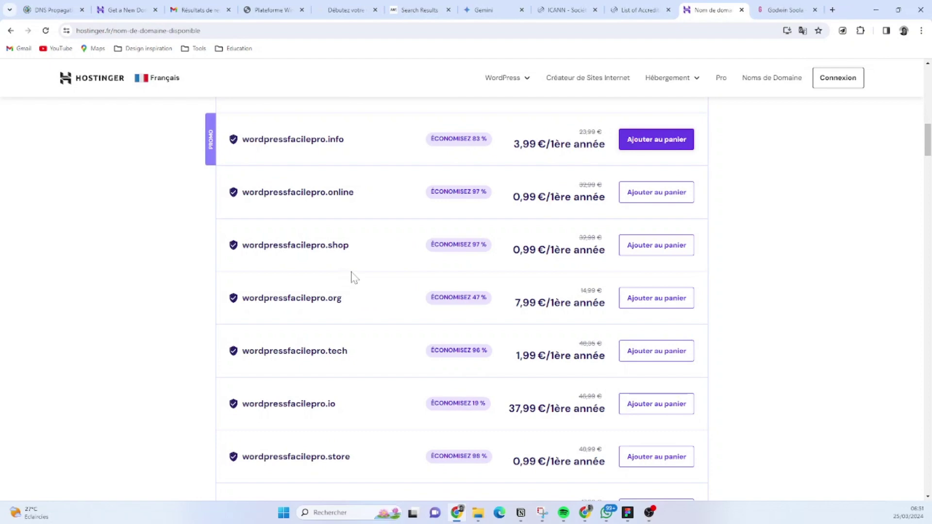
- Return to the wordpressfacilepro.com offer and review its first-year price and the AI-generated alternative
{"action": "scroll", "coordinate": [556, 256], "scroll_direction": "up", "scroll_amount": 6}
{"action": "scroll", "coordinate": [634, 267], "scroll_direction": "up", "scroll_amount": 5}
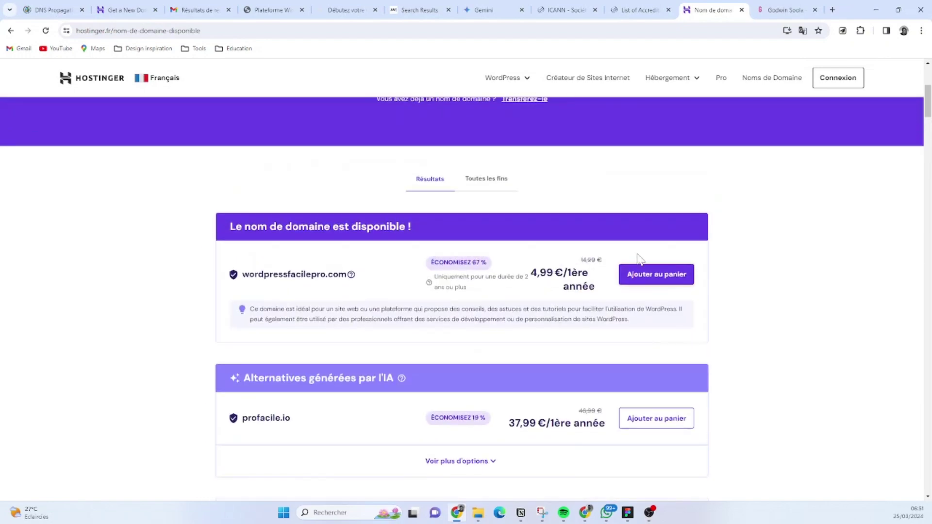
{"action": "scroll", "coordinate": [695, 264], "scroll_direction": "up", "scroll_amount": 2}
{"action": "scroll", "coordinate": [640, 267], "scroll_direction": "down", "scroll_amount": 2}
{"action": "scroll", "coordinate": [640, 267], "scroll_direction": "down", "scroll_amount": 2}
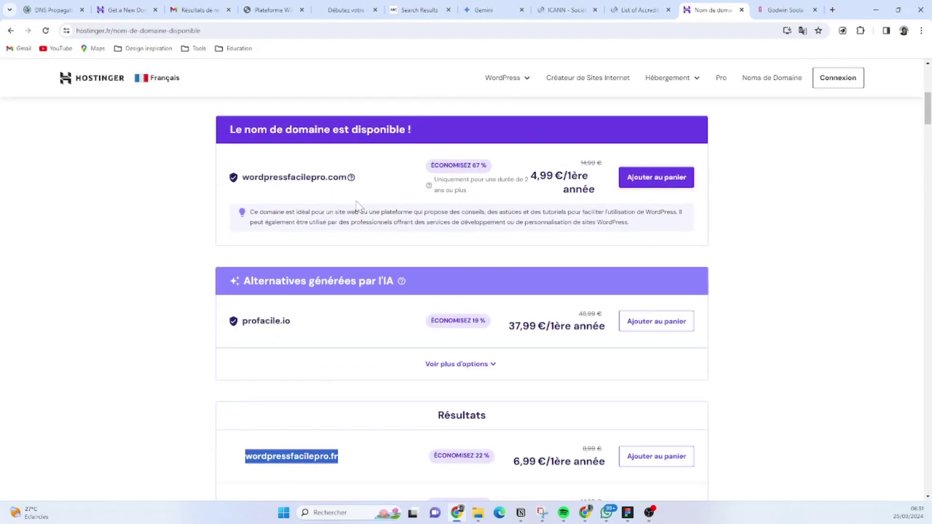
{"action": "scroll", "coordinate": [724, 196], "scroll_direction": "up", "scroll_amount": 2}
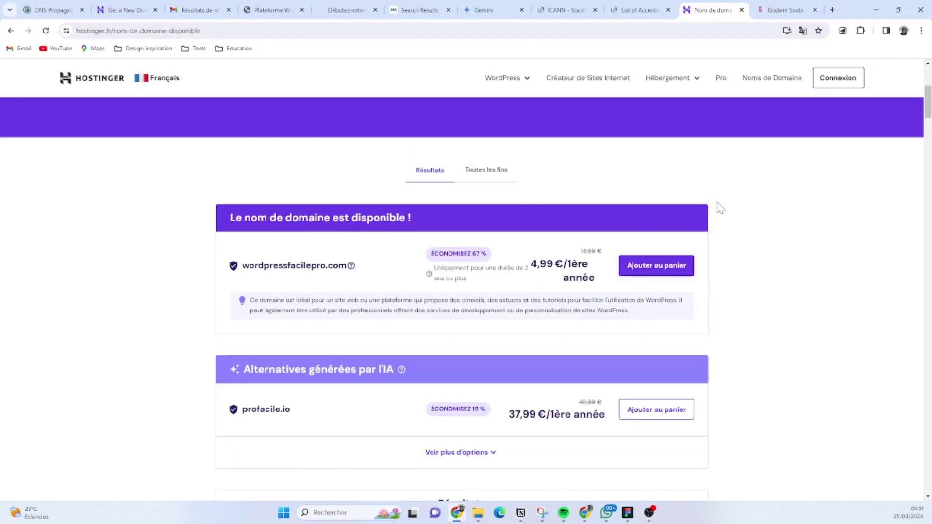
- Try the hyphenated variant wordpress-facilepro.com in the domain search field without searching for it
{"action": "scroll", "coordinate": [709, 210], "scroll_direction": "up", "scroll_amount": 3}
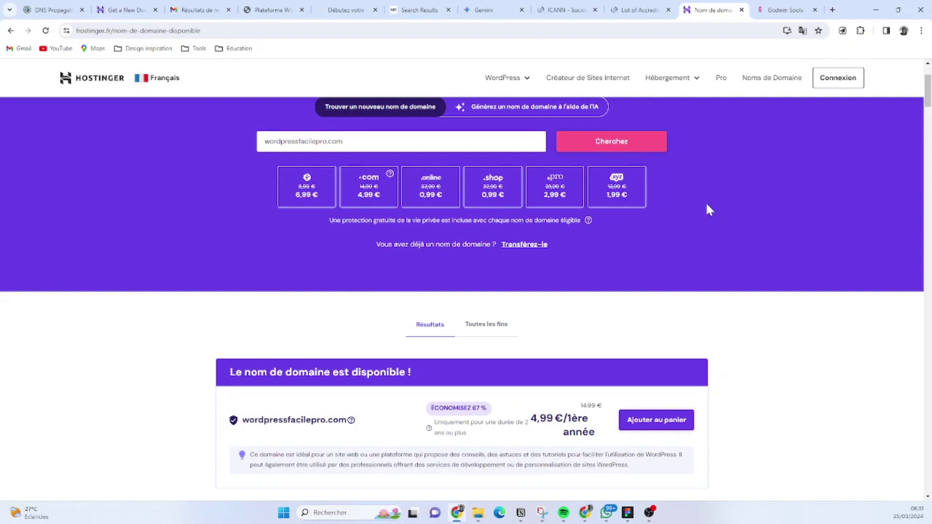
{"action": "scroll", "coordinate": [711, 207], "scroll_direction": "up", "scroll_amount": 1}
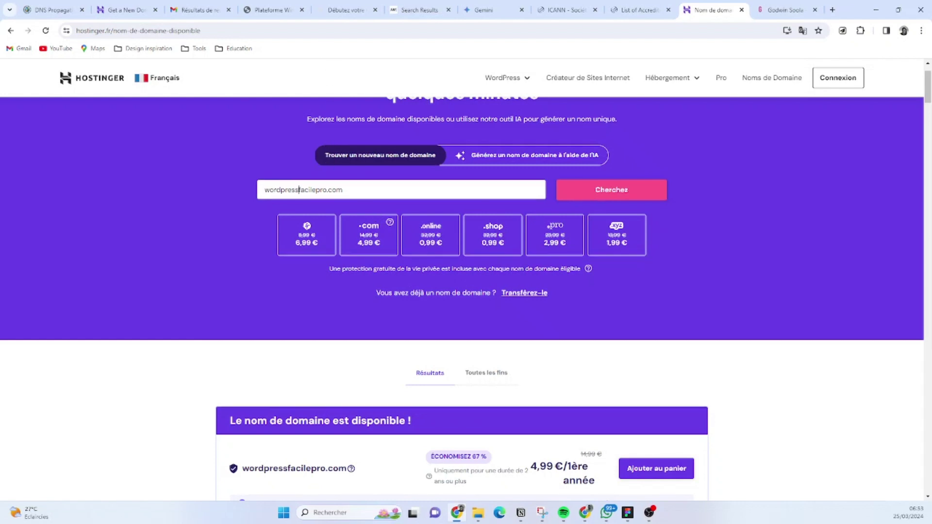
{"action": "type", "text": "-"}
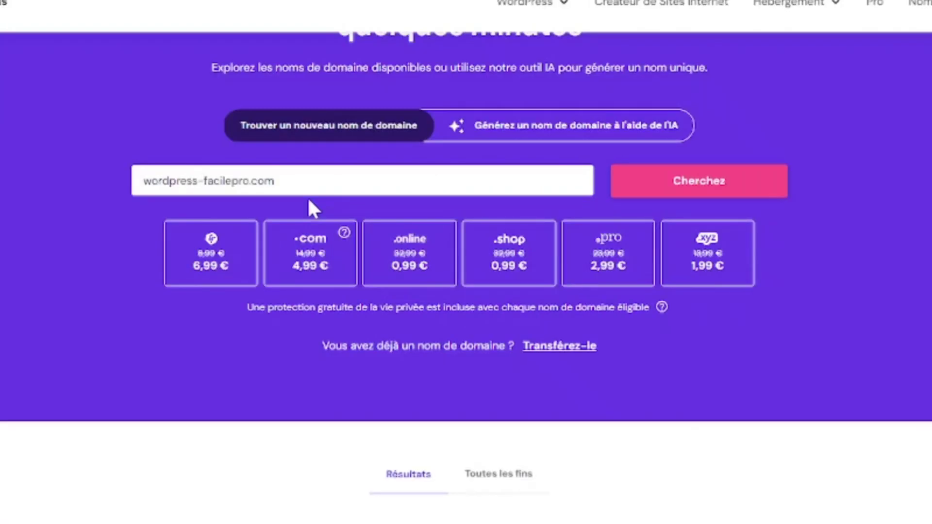
{"action": "key", "text": "BackSpace"}
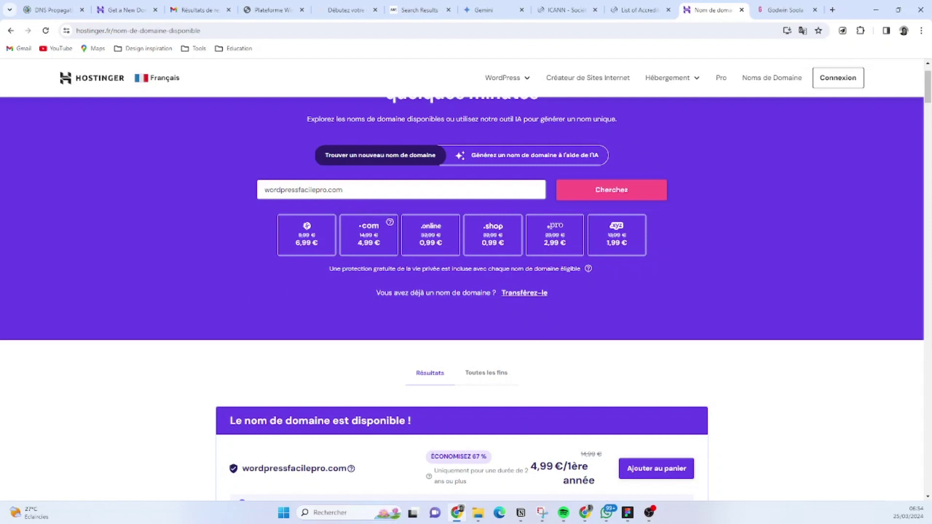
- Search for the domain name wordpressplusfacile.com instead and highlight the name in the result
{"action": "left_click_drag", "start_coordinate": [327, 189], "coordinate": [301, 190]}
{"action": "type", "text": "ormation"}
{"action": "key", "text": "BackSpace"}
{"action": "key", "text": "BackSpace"}
{"action": "key", "text": "BackSpace"}
{"action": "key", "text": "BackSpace"}
{"action": "key", "text": "BackSpace"}
{"action": "key", "text": "BackSpace"}
{"action": "type", "text": "plusfacile"}
{"action": "key", "text": "Return"}
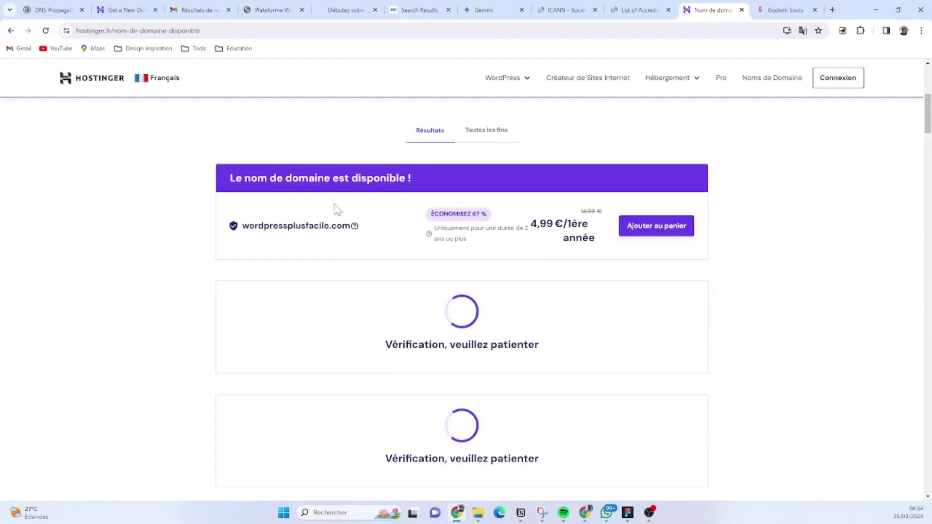
{"action": "left_click_drag", "start_coordinate": [330, 226], "coordinate": [250, 226]}
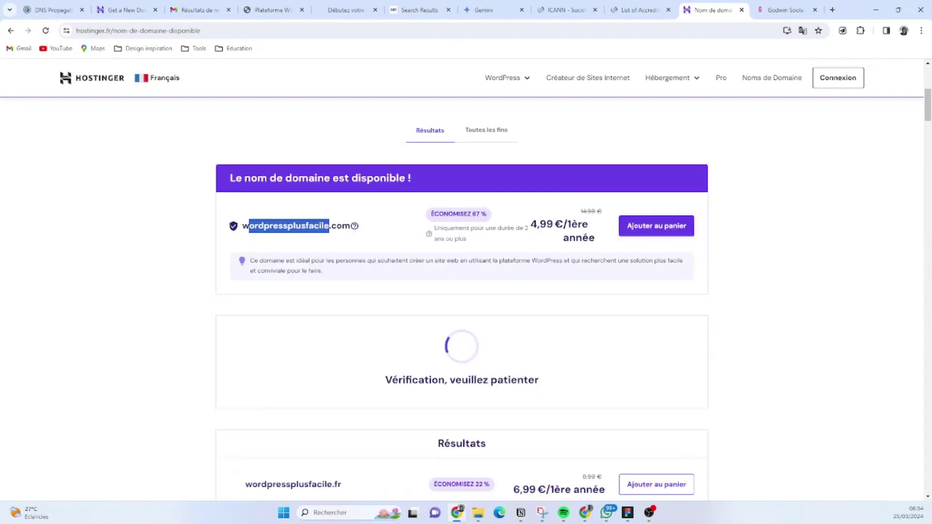
- Add the available domain wordpressplusfacile.com to the cart
{"action": "left_click", "coordinate": [346, 142]}
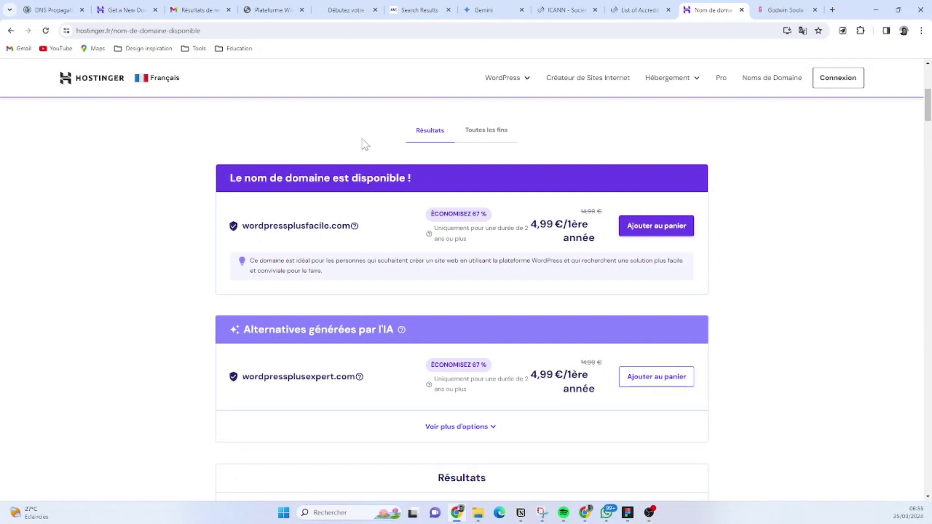
{"action": "scroll", "coordinate": [567, 259], "scroll_direction": "up", "scroll_amount": 6}
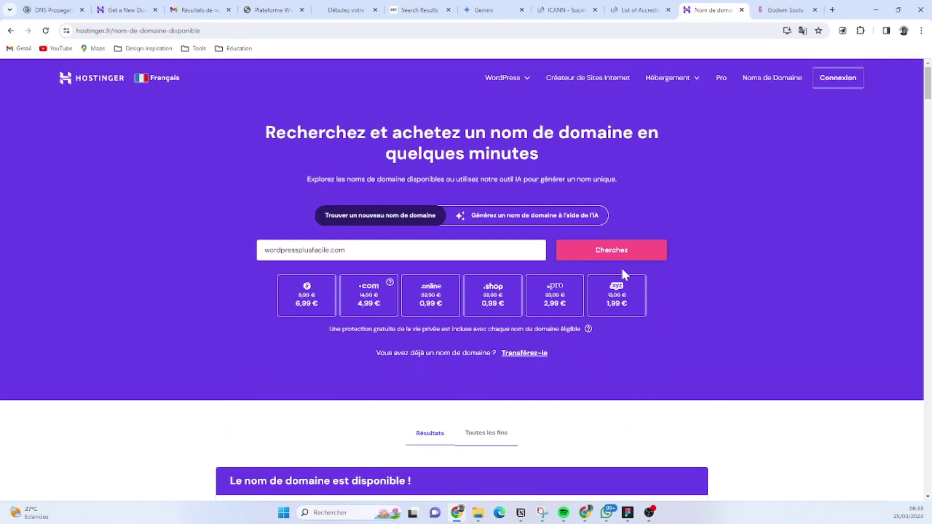
{"action": "scroll", "coordinate": [621, 266], "scroll_direction": "down", "scroll_amount": 6}
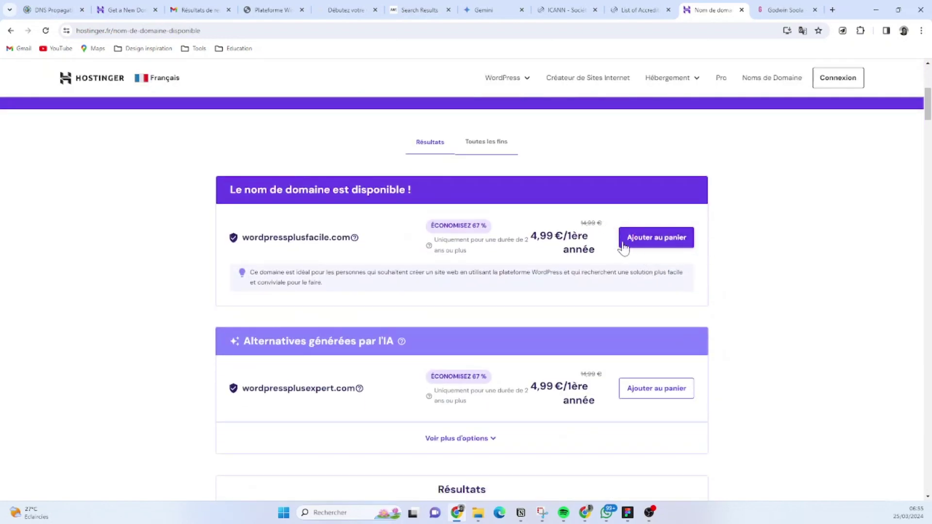
{"action": "left_click", "coordinate": [673, 242]}
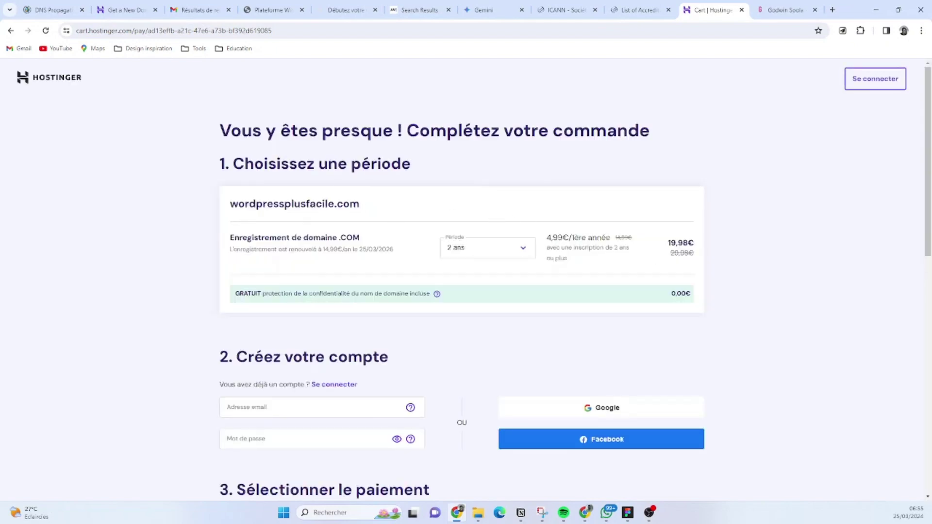
- Highlight the order and period headings, try the 3-year and 1-year registration periods, and highlight the .COM registration line
{"action": "left_click_drag", "start_coordinate": [217, 131], "coordinate": [666, 141]}
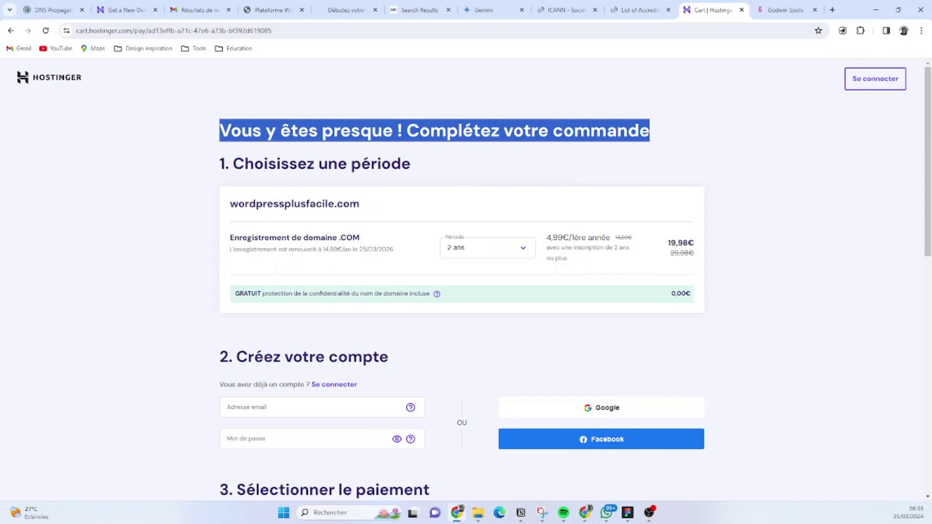
{"action": "left_click_drag", "start_coordinate": [231, 164], "coordinate": [459, 171]}
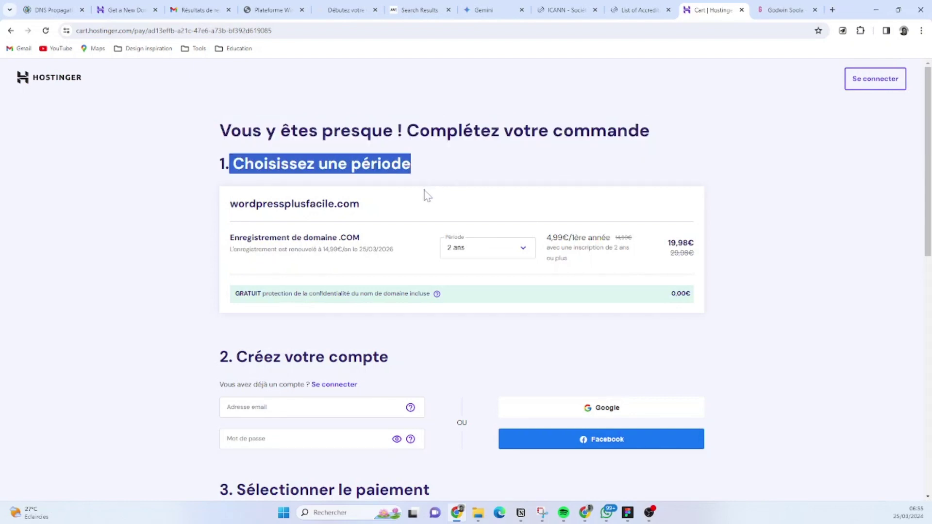
{"action": "left_click", "coordinate": [477, 254]}
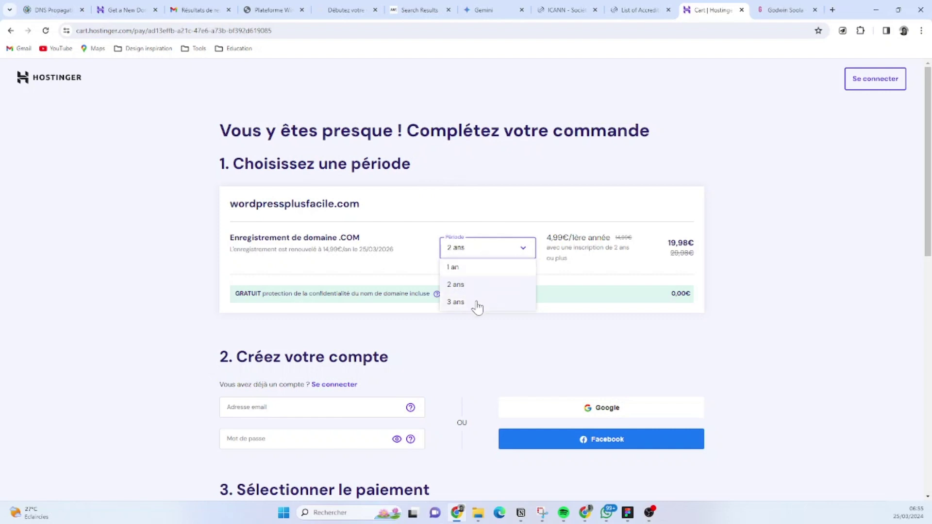
{"action": "left_click", "coordinate": [477, 303]}
{"action": "left_click", "coordinate": [490, 251]}
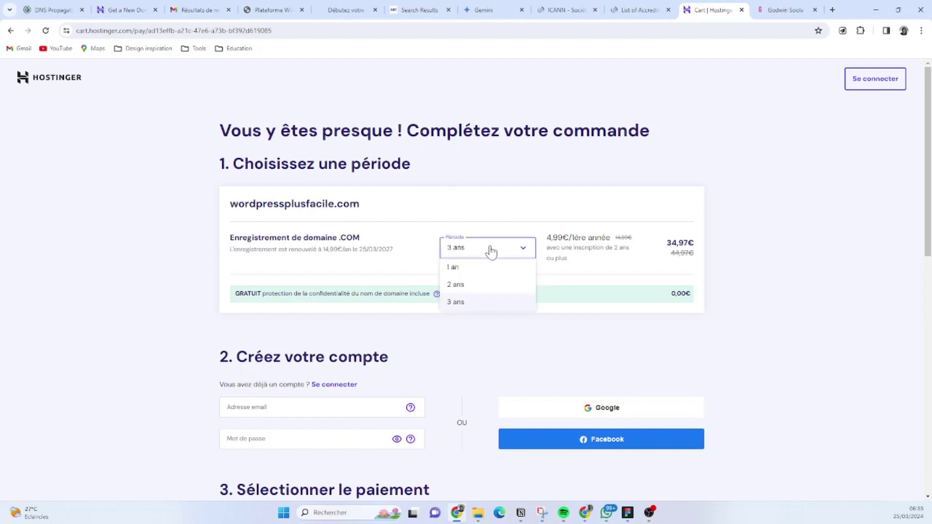
{"action": "left_click", "coordinate": [489, 271]}
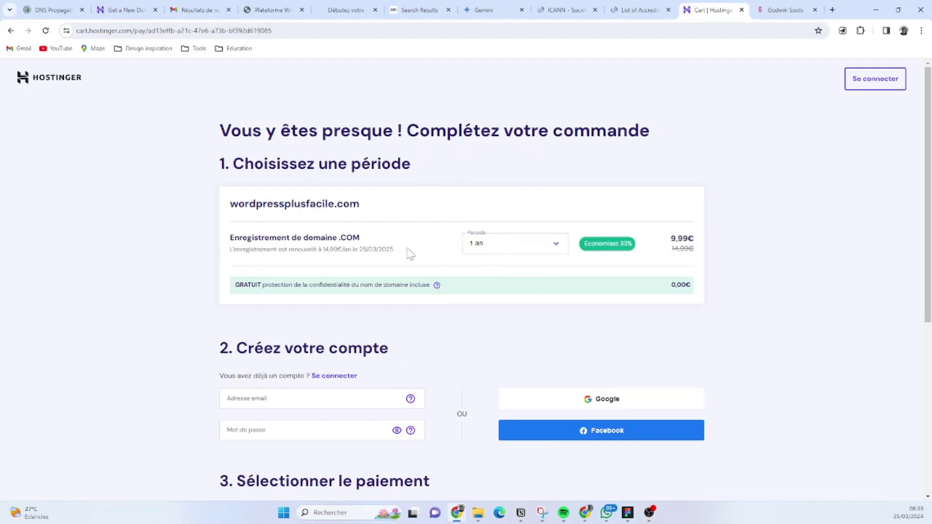
{"action": "left_click_drag", "start_coordinate": [231, 237], "coordinate": [362, 243]}
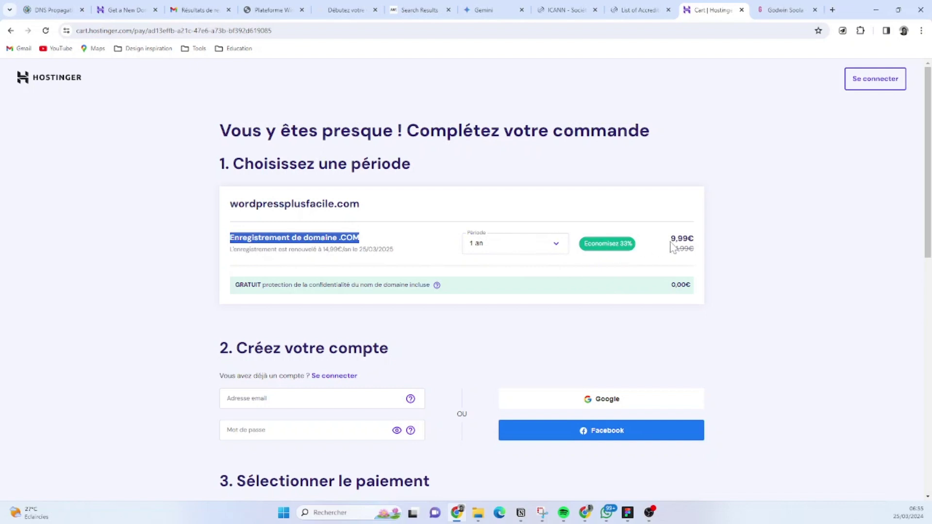
- Try the 2-year and 3-year registration periods for wordpressplusfacile.com to compare their prices
{"action": "left_click", "coordinate": [543, 250]}
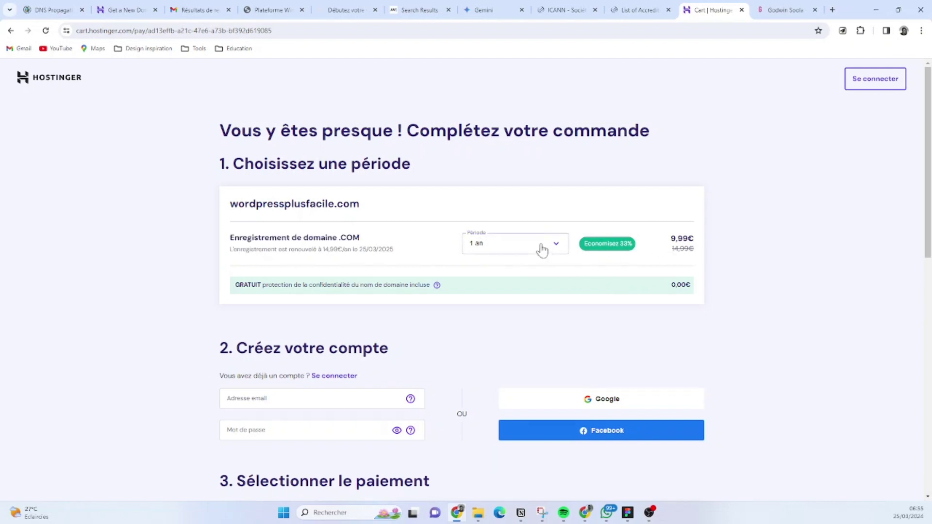
{"action": "left_click", "coordinate": [535, 279]}
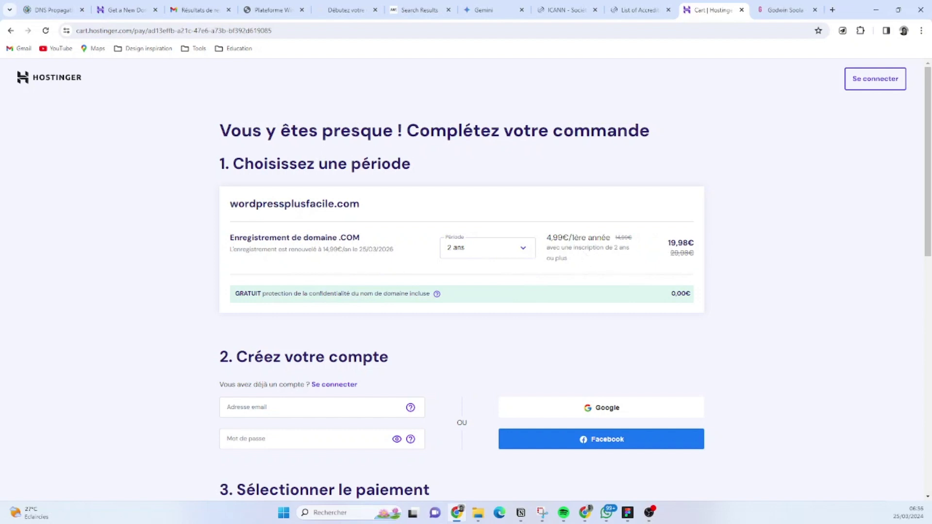
{"action": "left_click", "coordinate": [496, 257]}
{"action": "left_click", "coordinate": [486, 302]}
{"action": "scroll", "coordinate": [539, 335], "scroll_direction": "down", "scroll_amount": 1}
{"action": "scroll", "coordinate": [466, 294], "scroll_direction": "up", "scroll_amount": 1}
- Set the registration period to 1 year and read the explanation of the free domain privacy protection
{"action": "left_click", "coordinate": [492, 254]}
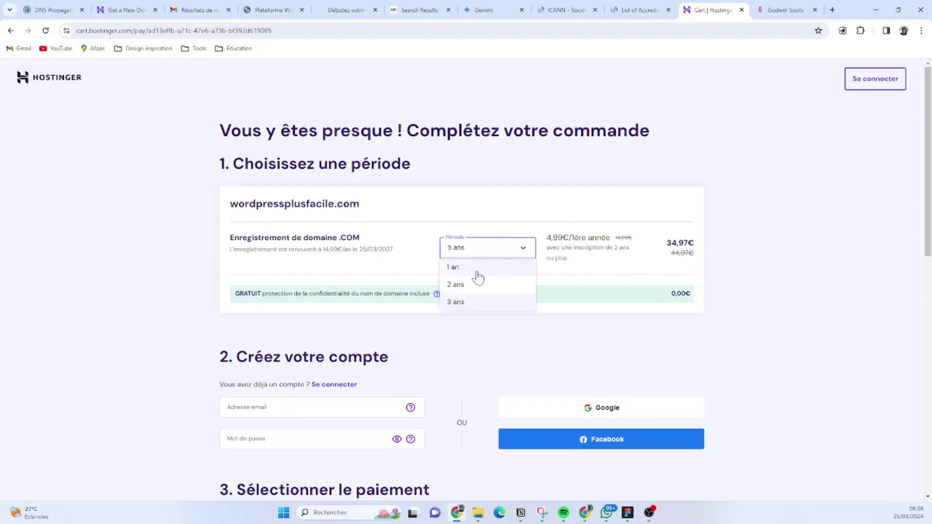
{"action": "left_click", "coordinate": [477, 272]}
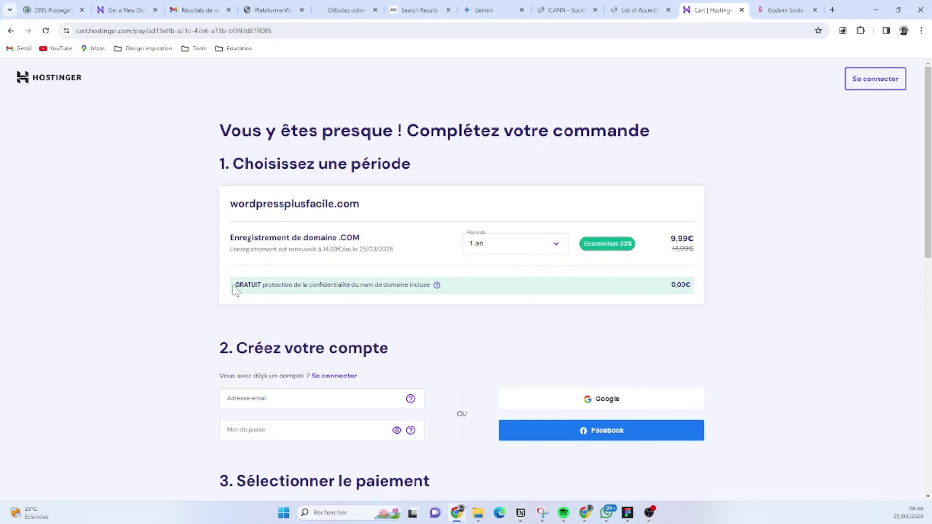
{"action": "left_click_drag", "start_coordinate": [235, 285], "coordinate": [397, 292]}
{"action": "left_click", "coordinate": [326, 286]}
{"action": "left_click_drag", "start_coordinate": [274, 285], "coordinate": [369, 286]}
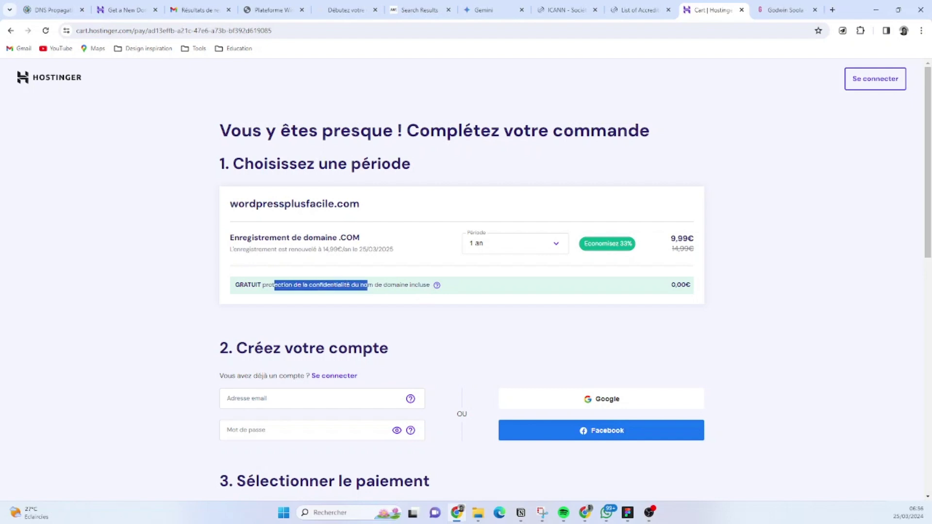
{"action": "mouse_move", "coordinate": [439, 288]}
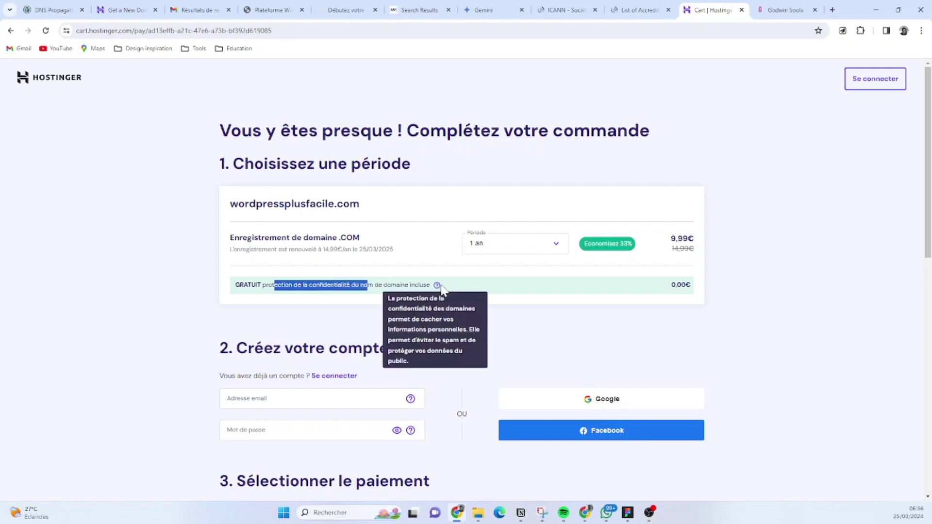
{"action": "left_click", "coordinate": [508, 316]}
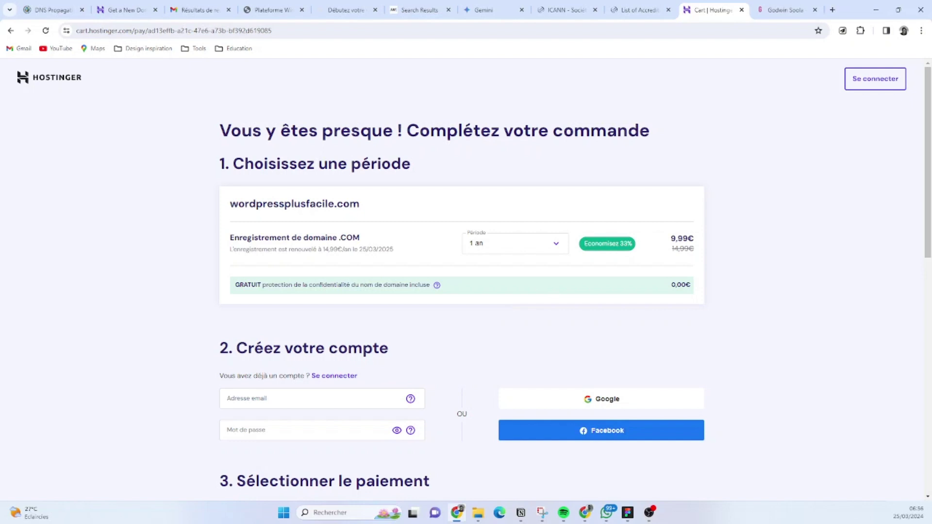
- Review the account creation section, going through the e-mail and password fields without filling them in
{"action": "scroll", "coordinate": [466, 281], "scroll_direction": "down", "scroll_amount": 3}
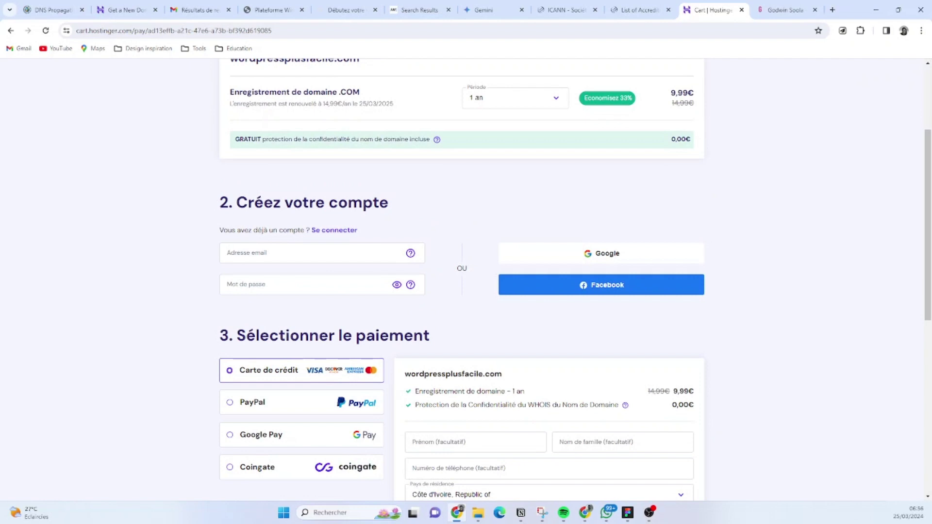
{"action": "left_click_drag", "start_coordinate": [219, 202], "coordinate": [382, 203]}
{"action": "left_click", "coordinate": [310, 253]}
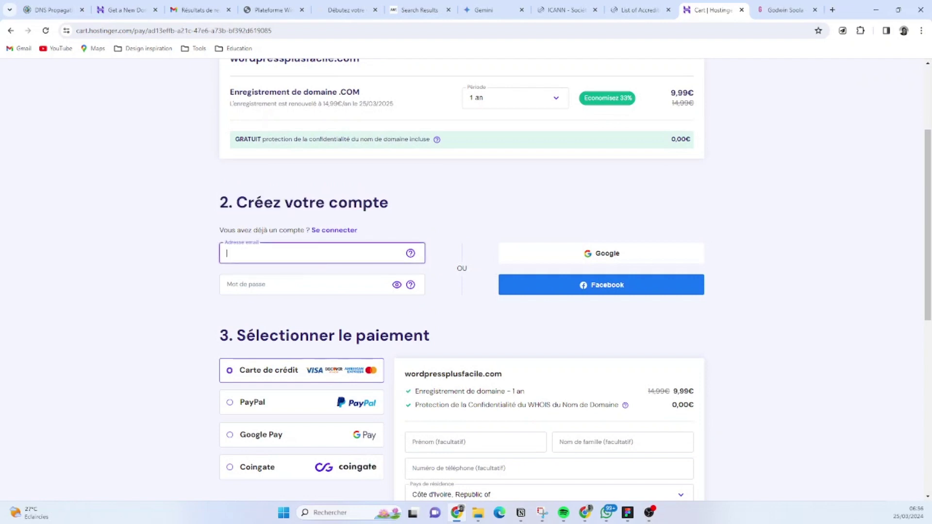
{"action": "left_click", "coordinate": [298, 284]}
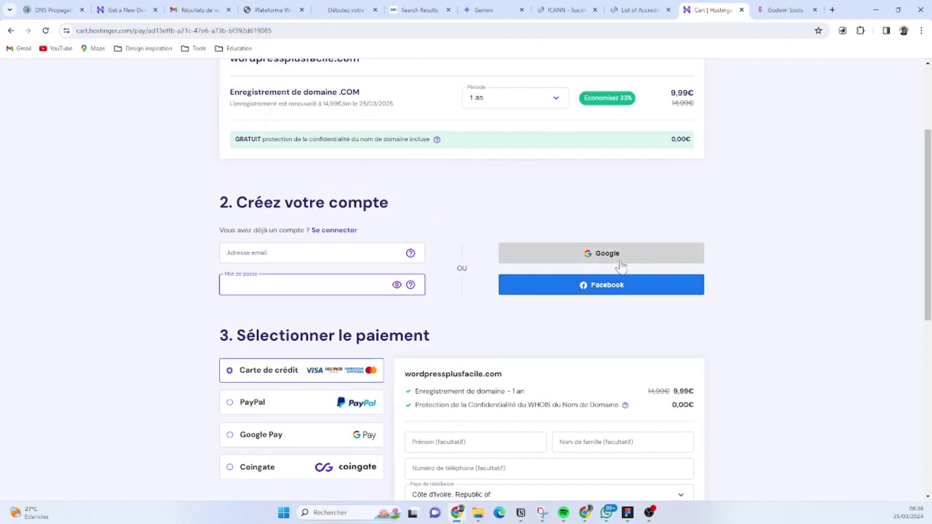
- Try the PayPal, Google Pay and Coingate payment methods in turn and return to credit card
{"action": "scroll", "coordinate": [607, 263], "scroll_direction": "down", "scroll_amount": 3}
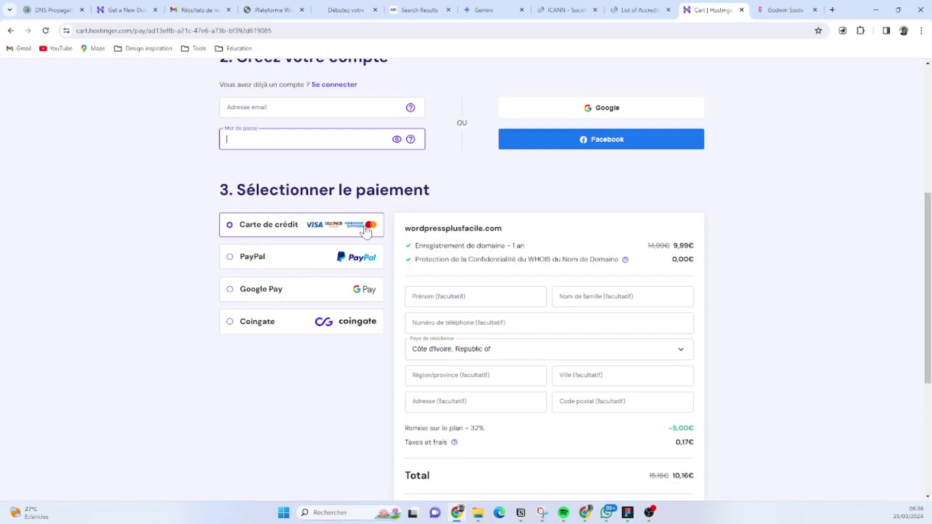
{"action": "scroll", "coordinate": [575, 279], "scroll_direction": "down", "scroll_amount": 2}
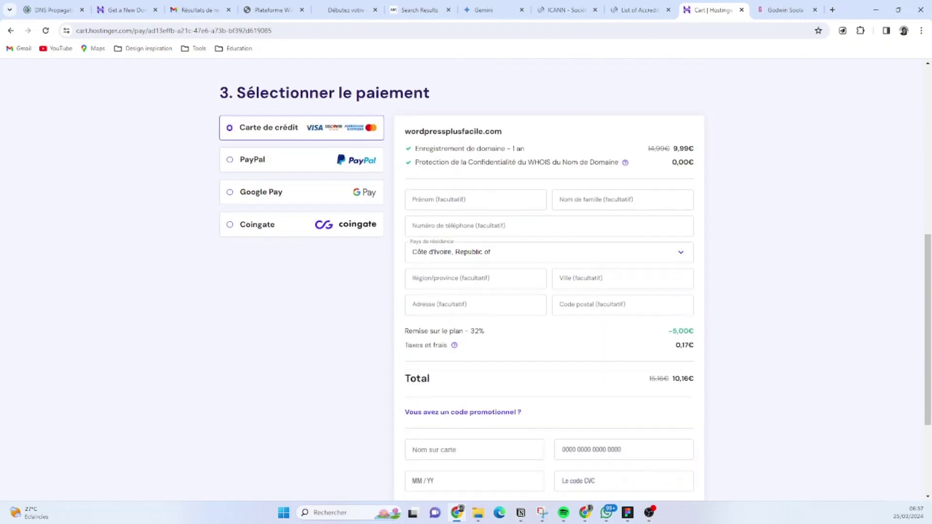
{"action": "left_click", "coordinate": [302, 162]}
{"action": "scroll", "coordinate": [302, 164], "scroll_direction": "down", "scroll_amount": 1}
{"action": "scroll", "coordinate": [301, 165], "scroll_direction": "up", "scroll_amount": 2}
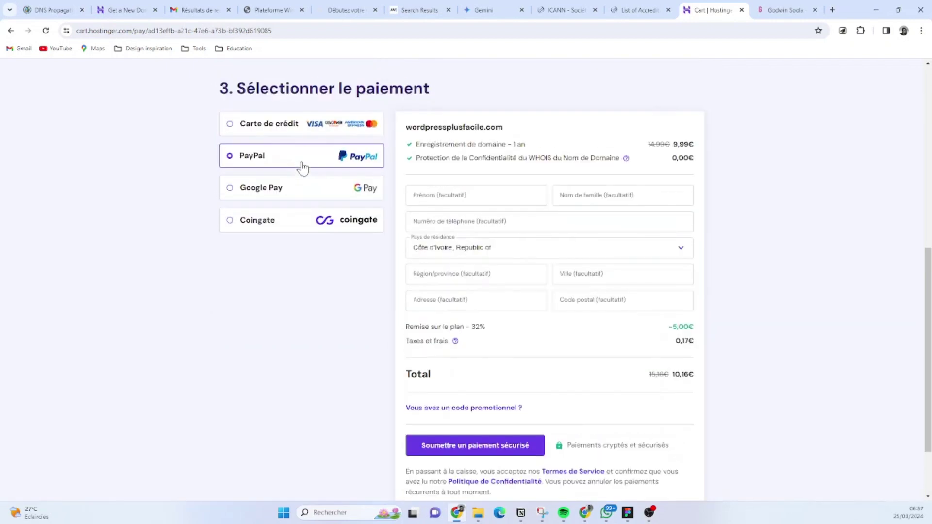
{"action": "left_click", "coordinate": [298, 233]}
{"action": "scroll", "coordinate": [299, 213], "scroll_direction": "up", "scroll_amount": 2}
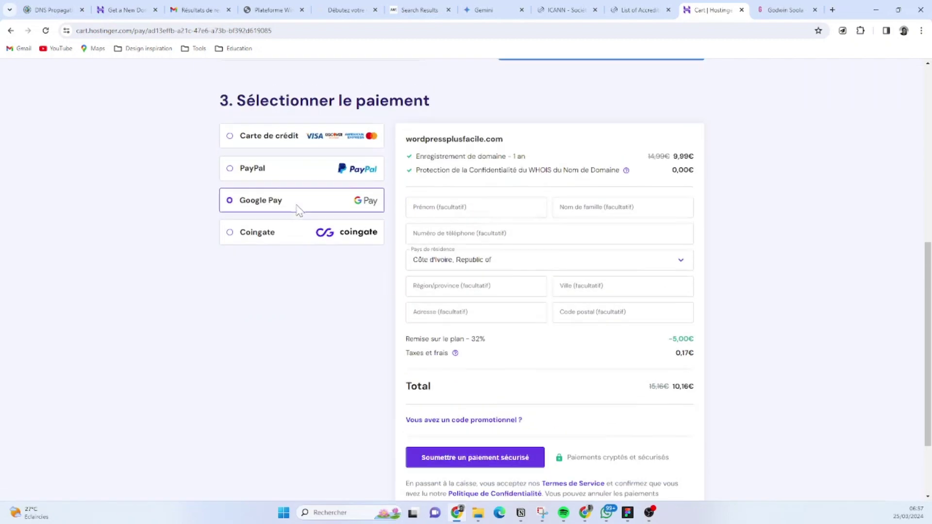
{"action": "left_click", "coordinate": [316, 263]}
{"action": "scroll", "coordinate": [321, 263], "scroll_direction": "up", "scroll_amount": 2}
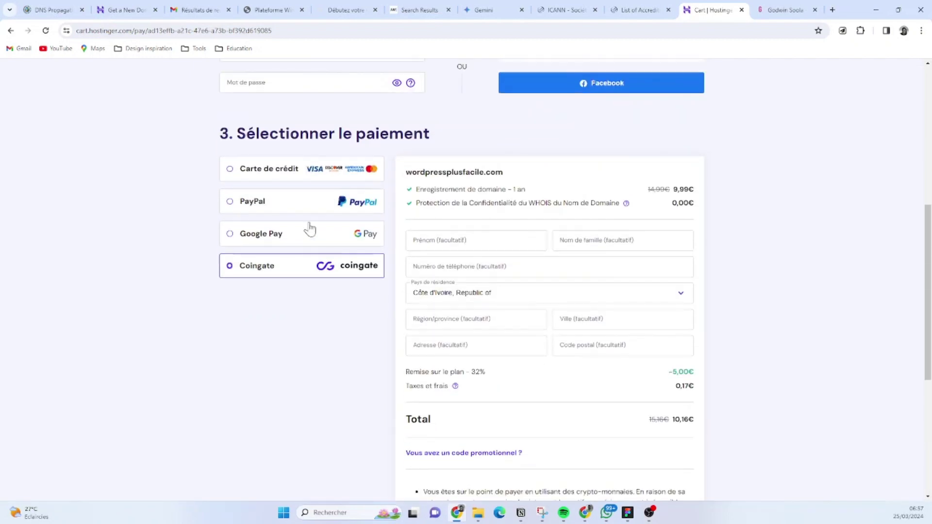
{"action": "left_click", "coordinate": [313, 180]}
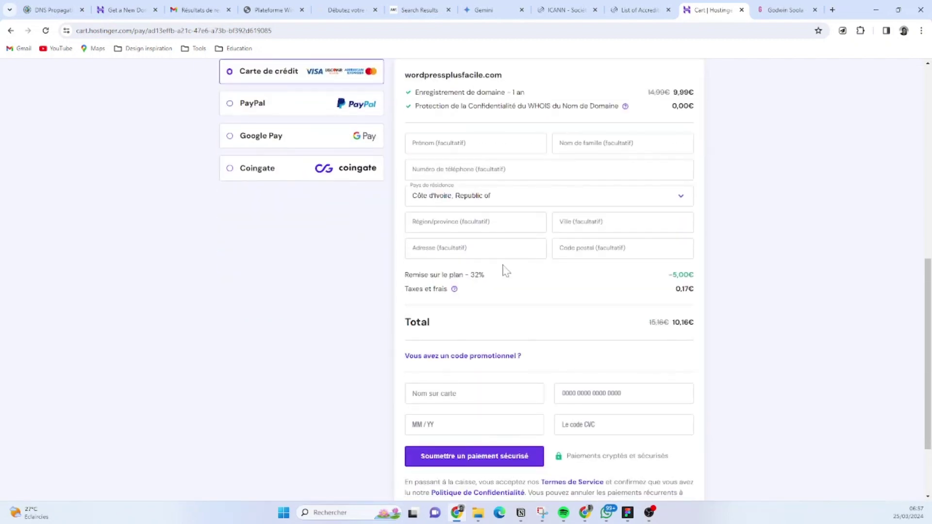
- Highlight the 1-year domain registration and WHOIS privacy protection lines in the order summary
{"action": "scroll", "coordinate": [509, 272], "scroll_direction": "up", "scroll_amount": 3}
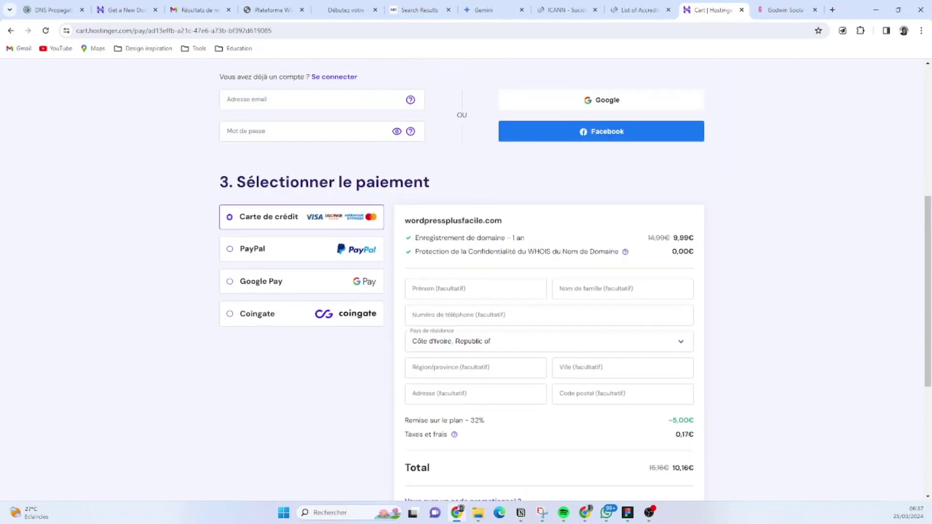
{"action": "left_click_drag", "start_coordinate": [413, 241], "coordinate": [557, 251]}
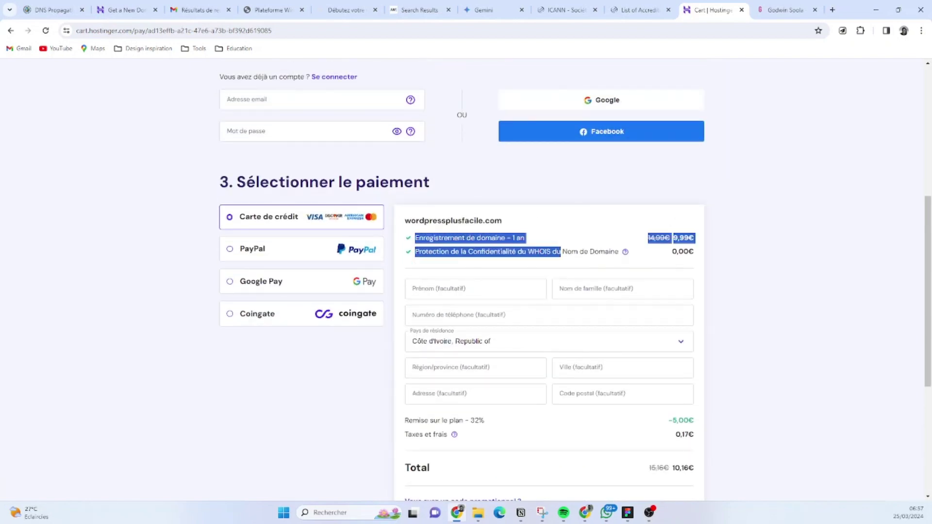
{"action": "left_click", "coordinate": [589, 250]}
{"action": "left_click_drag", "start_coordinate": [426, 252], "coordinate": [578, 252]}
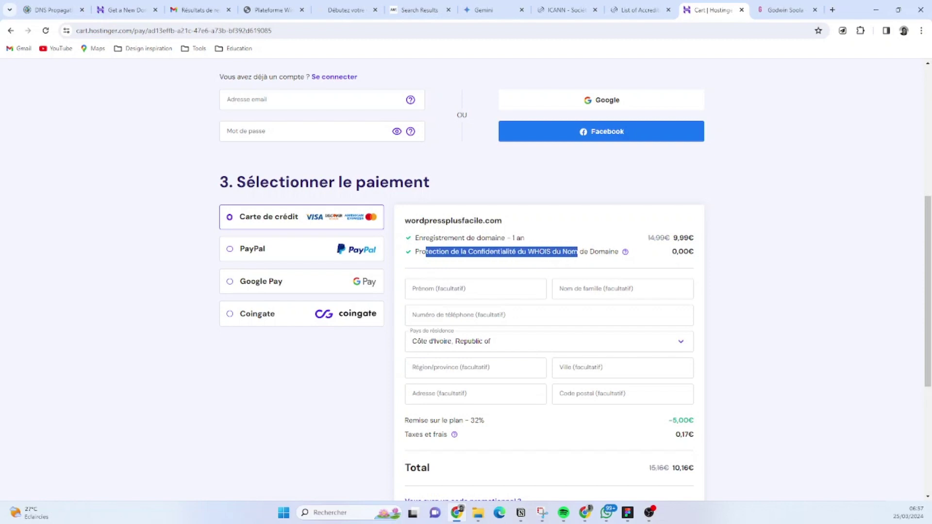
- Go through the billing fields for name, phone number, region, address, city and postal code without filling them in
{"action": "left_click", "coordinate": [476, 289]}
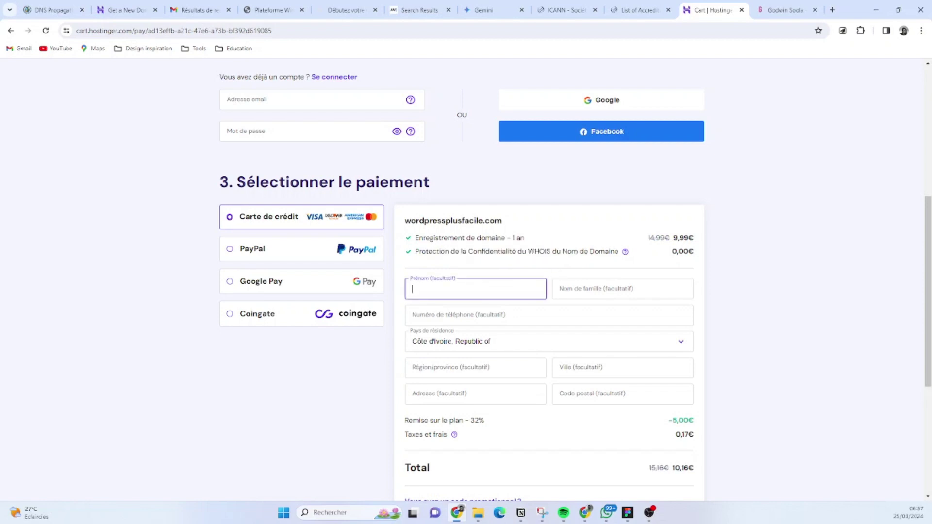
{"action": "scroll", "coordinate": [466, 280], "scroll_direction": "down", "scroll_amount": 1}
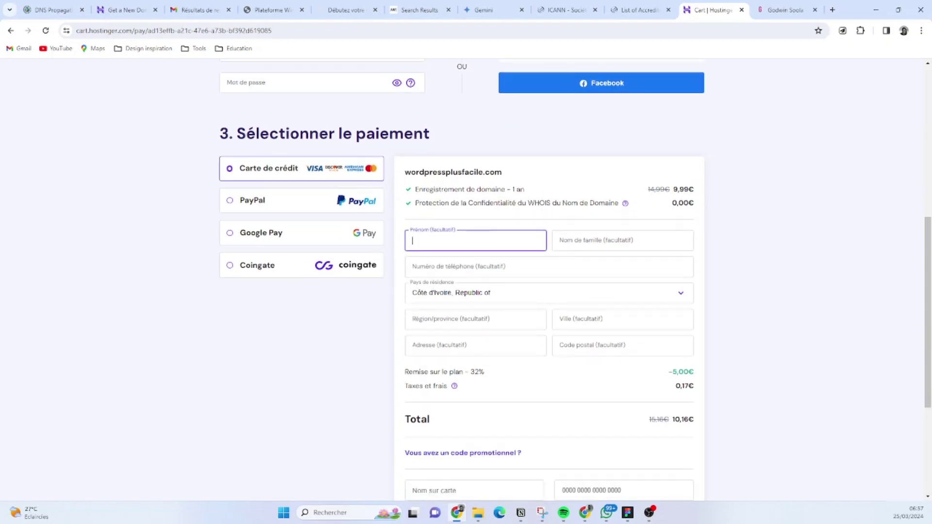
{"action": "left_click", "coordinate": [602, 241]}
{"action": "left_click", "coordinate": [550, 267]}
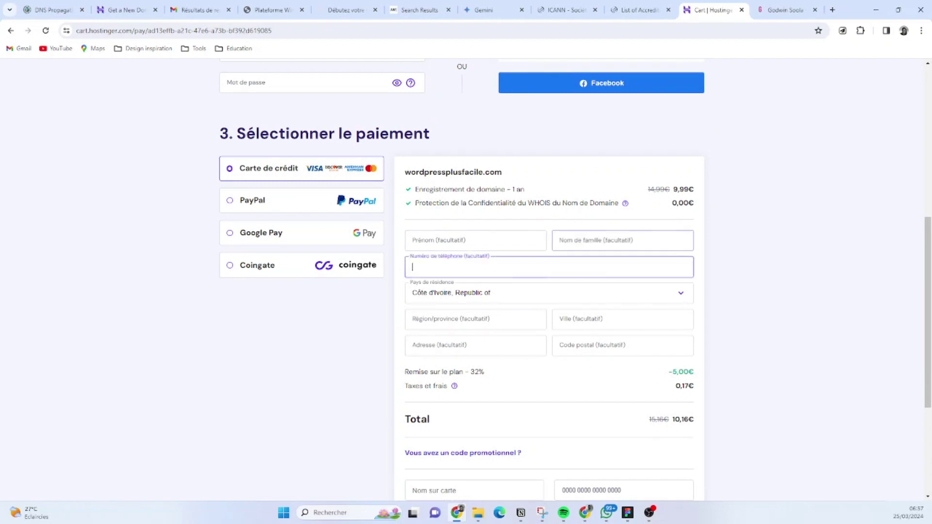
{"action": "left_click", "coordinate": [476, 319]}
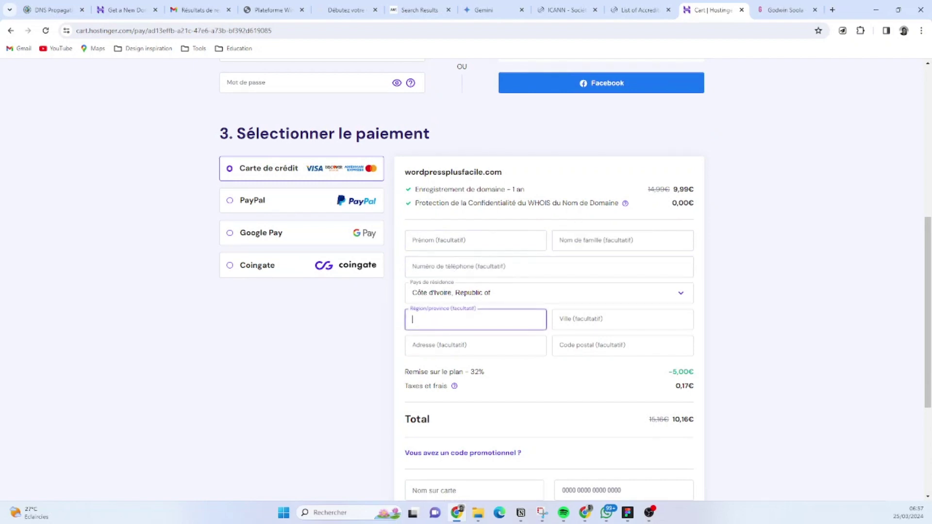
{"action": "left_click", "coordinate": [475, 345]}
{"action": "left_click", "coordinate": [623, 320]}
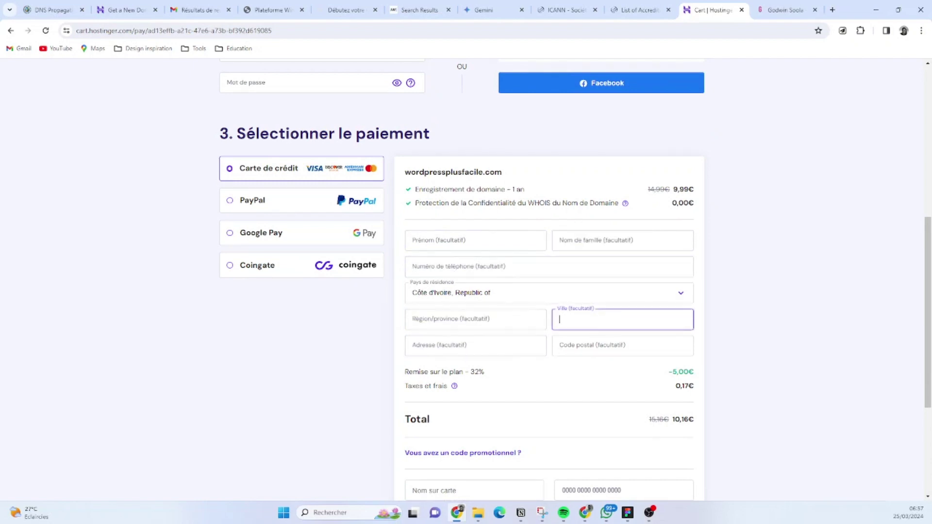
{"action": "left_click", "coordinate": [623, 346]}
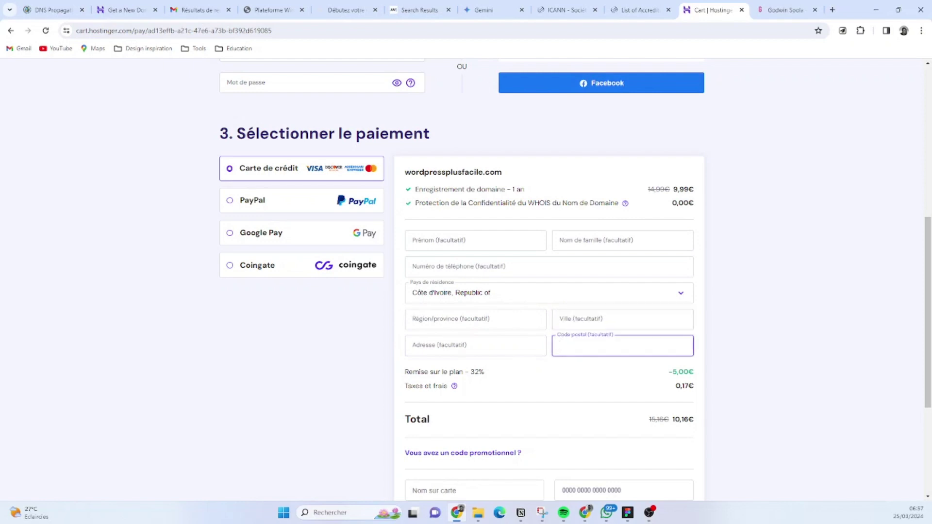
- Revisit the optional region, city, first name, last name and phone number fields, leaving them empty
{"action": "left_click", "coordinate": [476, 346]}
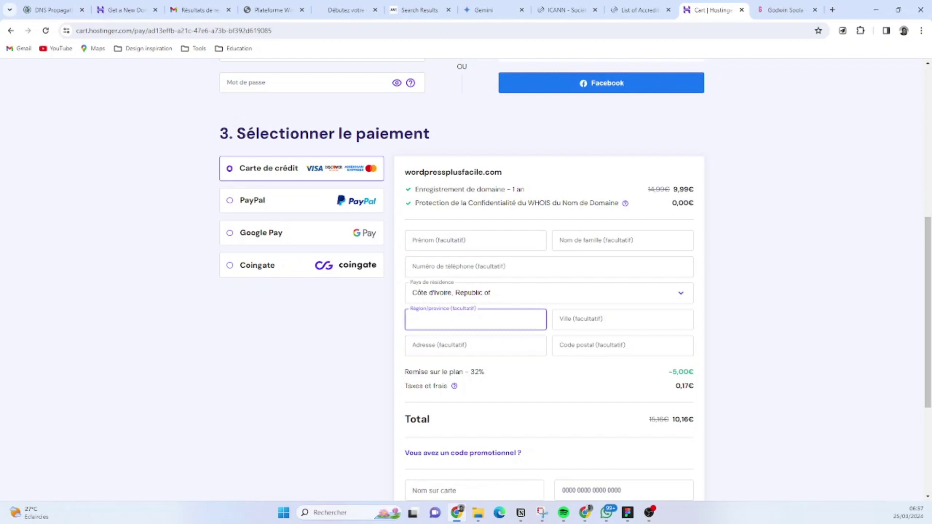
{"action": "left_click", "coordinate": [580, 326]}
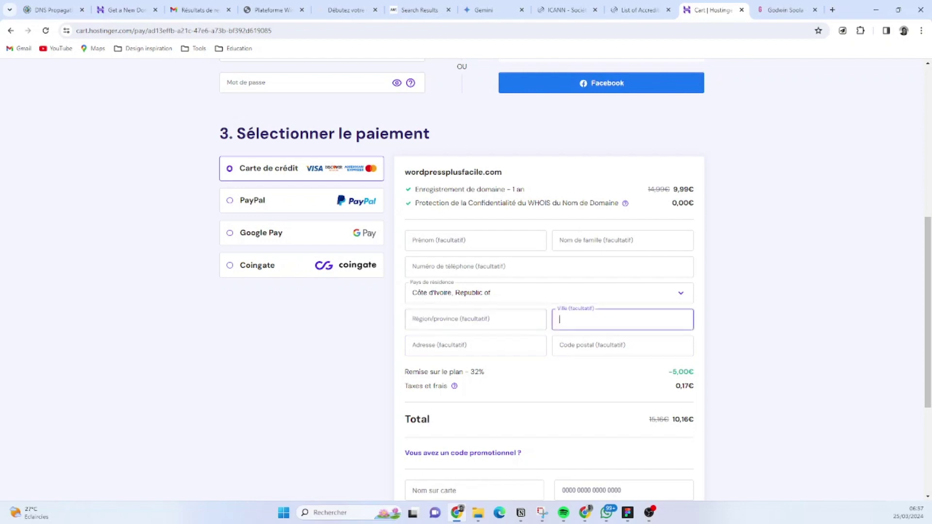
{"action": "left_click", "coordinate": [438, 240]}
{"action": "key", "text": "Tab"}
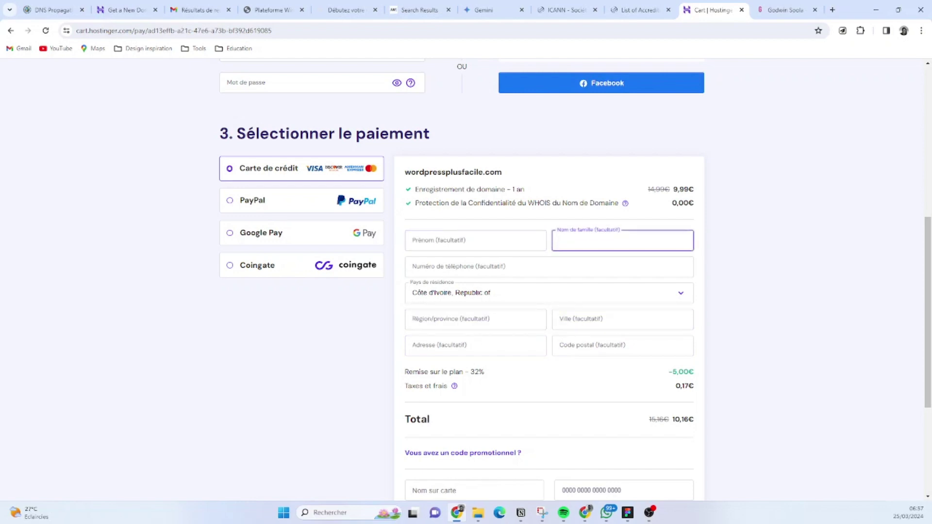
{"action": "key", "text": "Tab"}
- Highlight the plan discount line and the order total in the payment summary
{"action": "scroll", "coordinate": [479, 274], "scroll_direction": "down", "scroll_amount": 3}
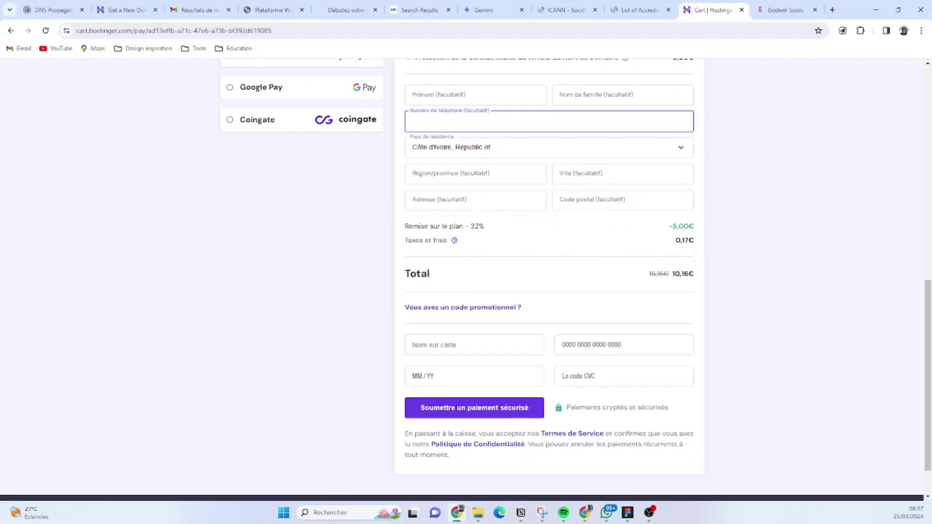
{"action": "left_click_drag", "start_coordinate": [412, 226], "coordinate": [476, 227]}
{"action": "scroll", "coordinate": [510, 235], "scroll_direction": "up", "scroll_amount": 4}
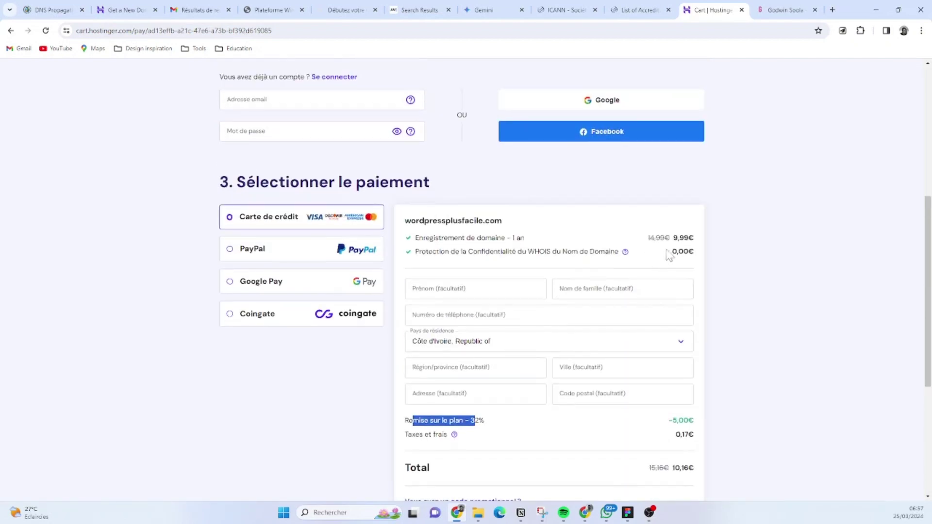
{"action": "scroll", "coordinate": [675, 247], "scroll_direction": "down", "scroll_amount": 4}
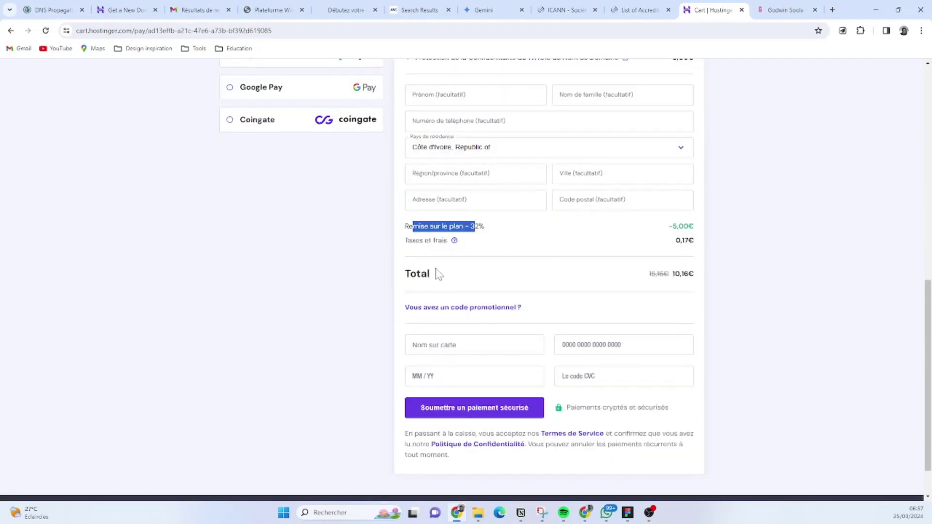
{"action": "left_click", "coordinate": [435, 275]}
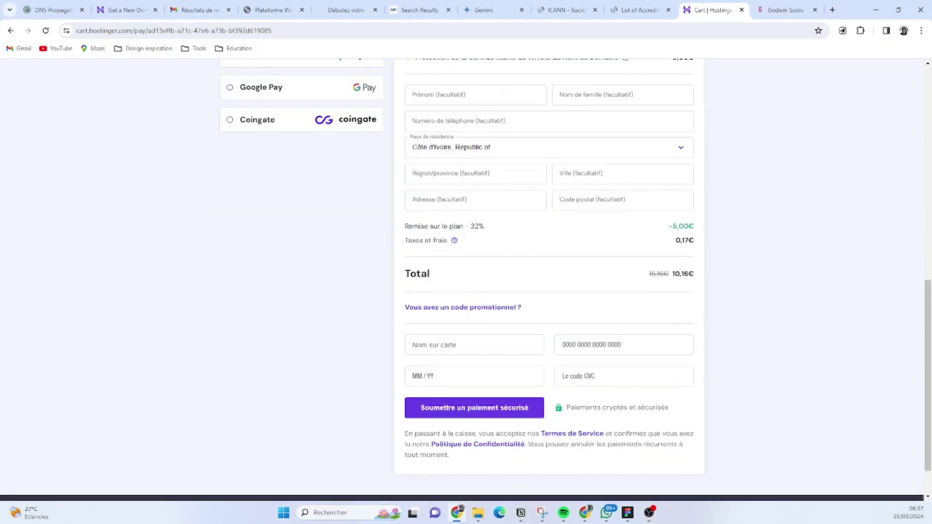
{"action": "left_click_drag", "start_coordinate": [416, 273], "coordinate": [672, 287]}
- Open the promotional code option and activate its coupon code field without entering a code
{"action": "scroll", "coordinate": [537, 314], "scroll_direction": "down", "scroll_amount": 1}
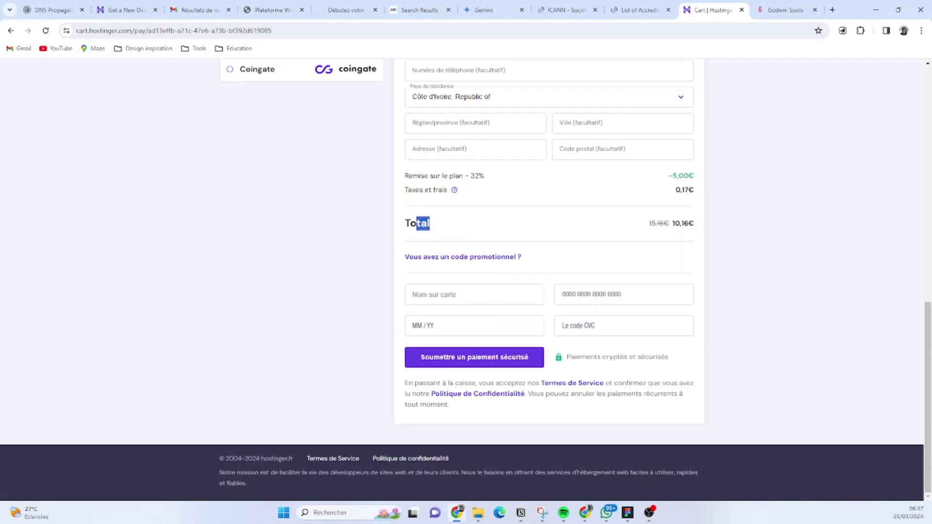
{"action": "left_click", "coordinate": [516, 262]}
{"action": "left_click", "coordinate": [476, 284]}
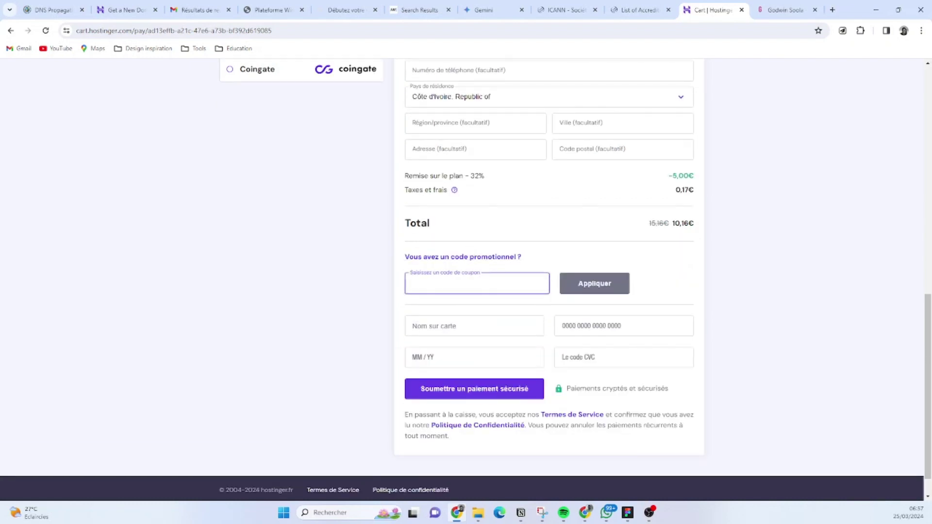
- Fill in the cardholder's name from the saved suggestion, and visit the card number and expiry date fields without filling them in
{"action": "scroll", "coordinate": [518, 305], "scroll_direction": "down", "scroll_amount": 1}
{"action": "left_click", "coordinate": [473, 295]}
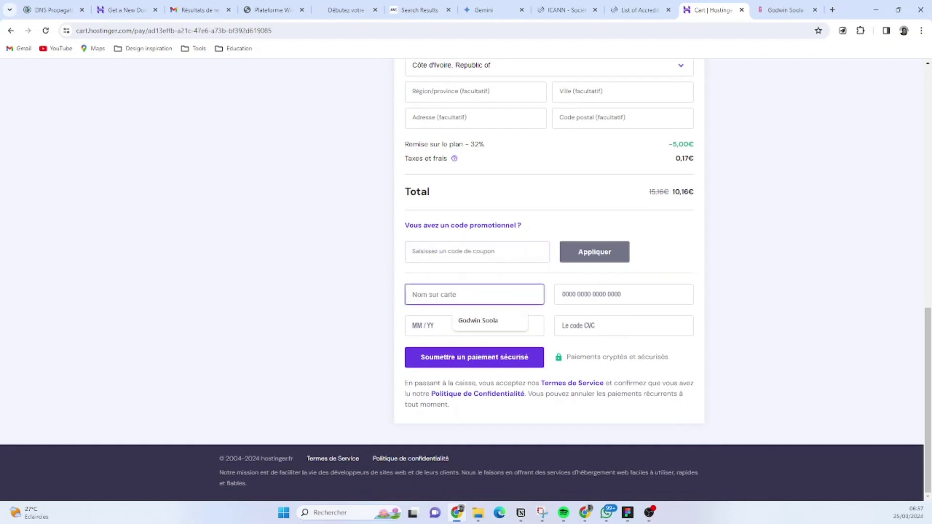
{"action": "left_click", "coordinate": [483, 323]}
{"action": "left_click", "coordinate": [609, 302]}
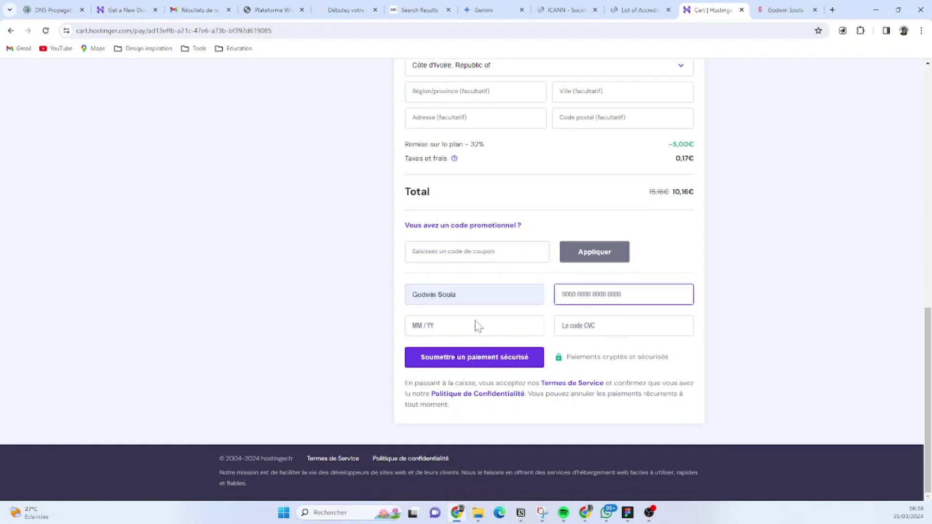
{"action": "key", "text": "Tab"}
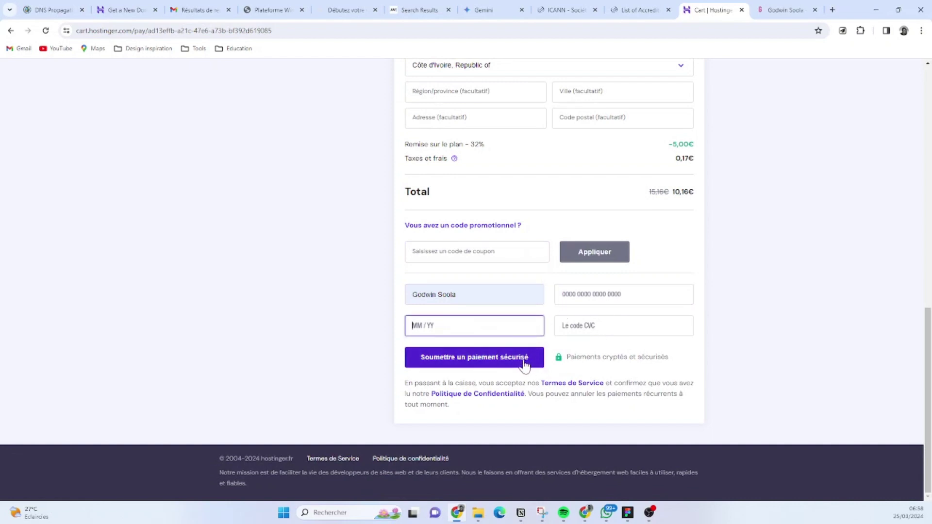
{"action": "scroll", "coordinate": [525, 365], "scroll_direction": "up", "scroll_amount": 12}
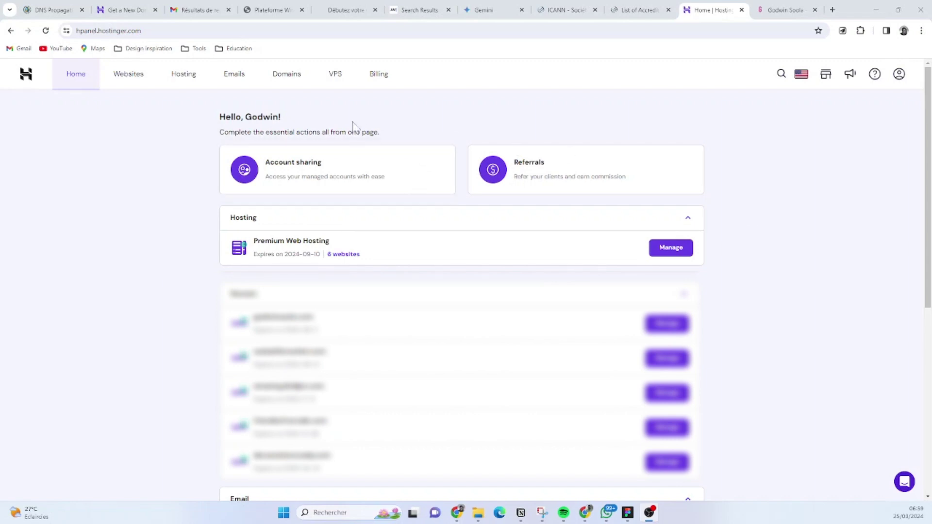
- Review the account's list of registered domains in hPanel and open the management page of the third domain
{"action": "left_click", "coordinate": [292, 86]}
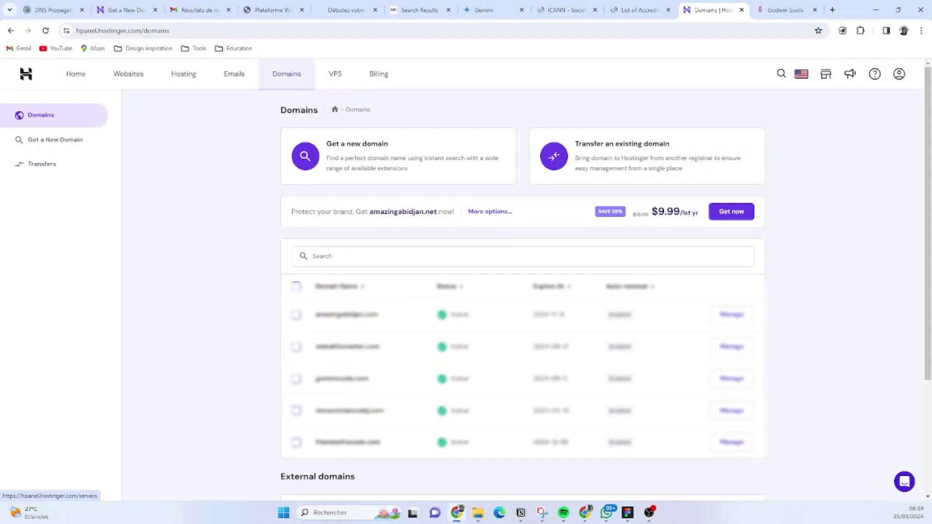
{"action": "scroll", "coordinate": [447, 242], "scroll_direction": "down", "scroll_amount": 2}
{"action": "scroll", "coordinate": [347, 203], "scroll_direction": "up", "scroll_amount": 2}
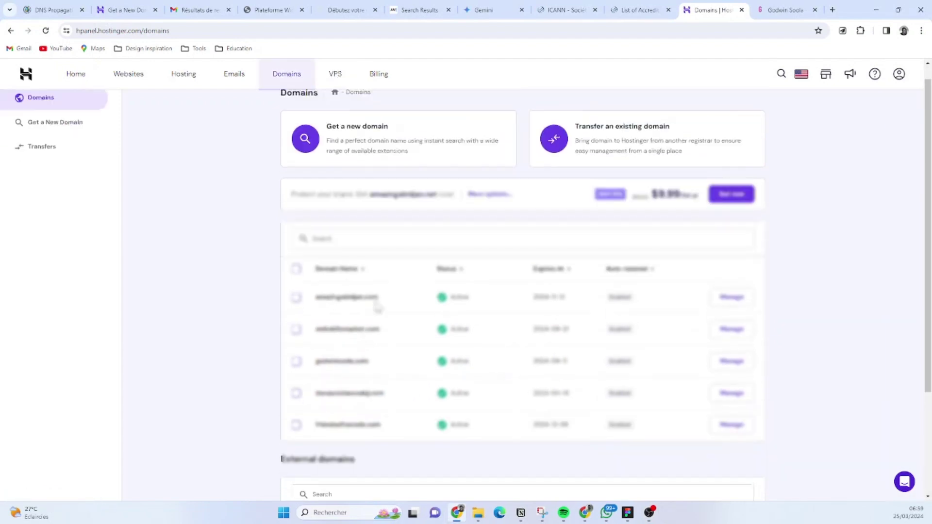
{"action": "scroll", "coordinate": [465, 292], "scroll_direction": "down", "scroll_amount": 3}
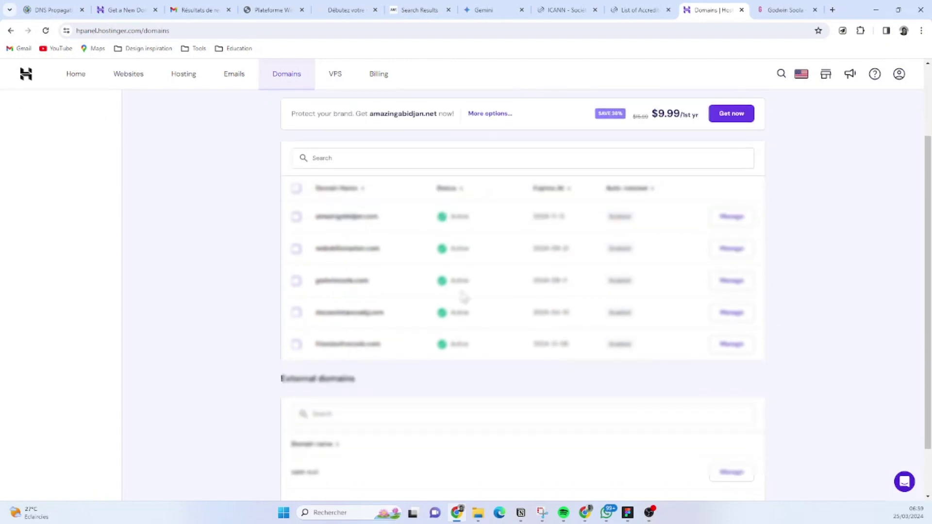
{"action": "scroll", "coordinate": [403, 235], "scroll_direction": "up", "scroll_amount": 1}
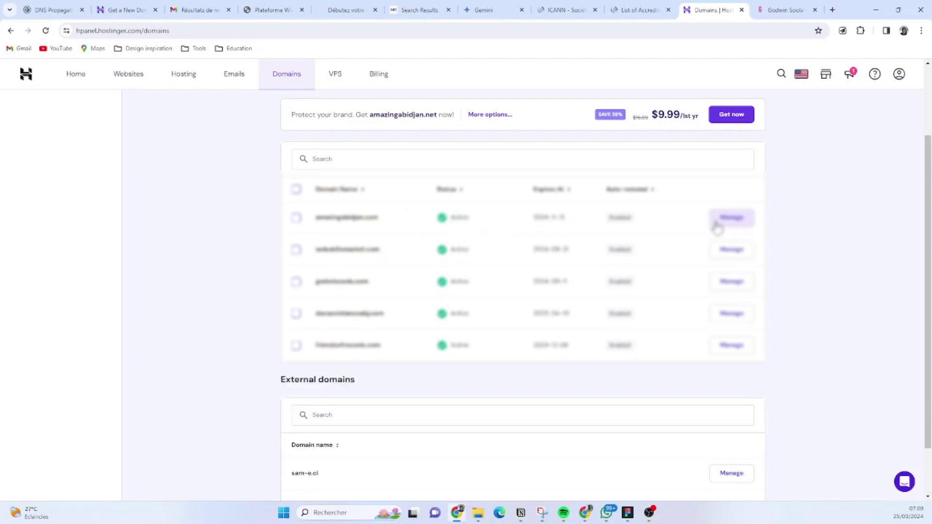
{"action": "left_click", "coordinate": [745, 286]}
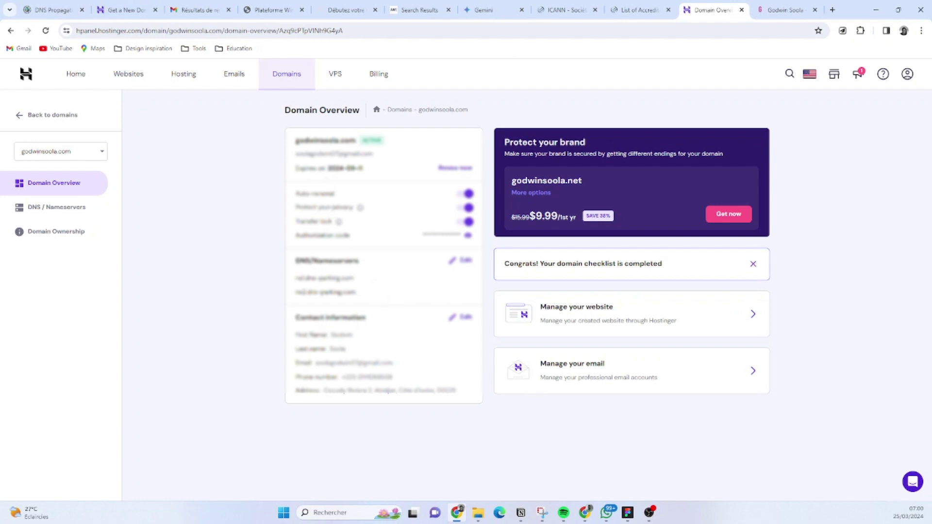
- Highlight the domain's contact information heading and status label, and return to the hPanel home page
{"action": "left_click_drag", "start_coordinate": [294, 318], "coordinate": [361, 318]}
{"action": "left_click", "coordinate": [380, 328]}
{"action": "double_click", "coordinate": [371, 141]}
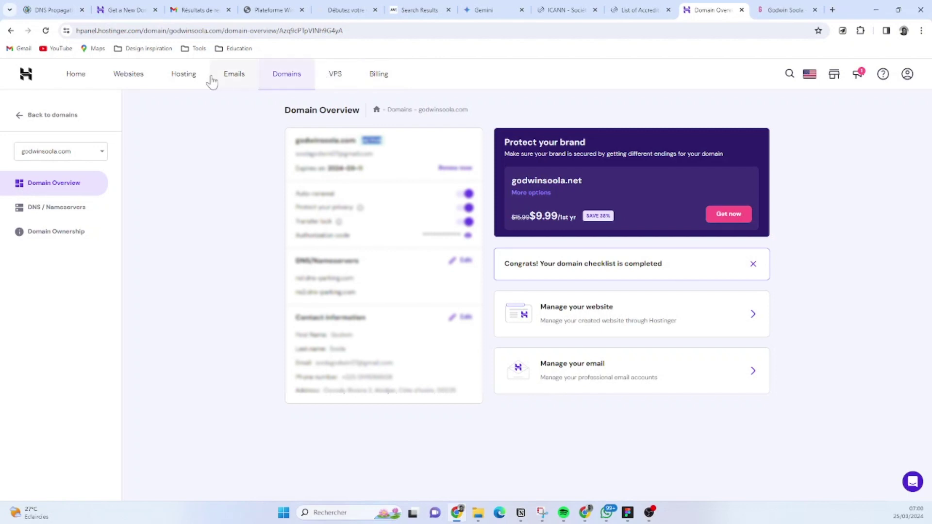
{"action": "left_click", "coordinate": [91, 79]}
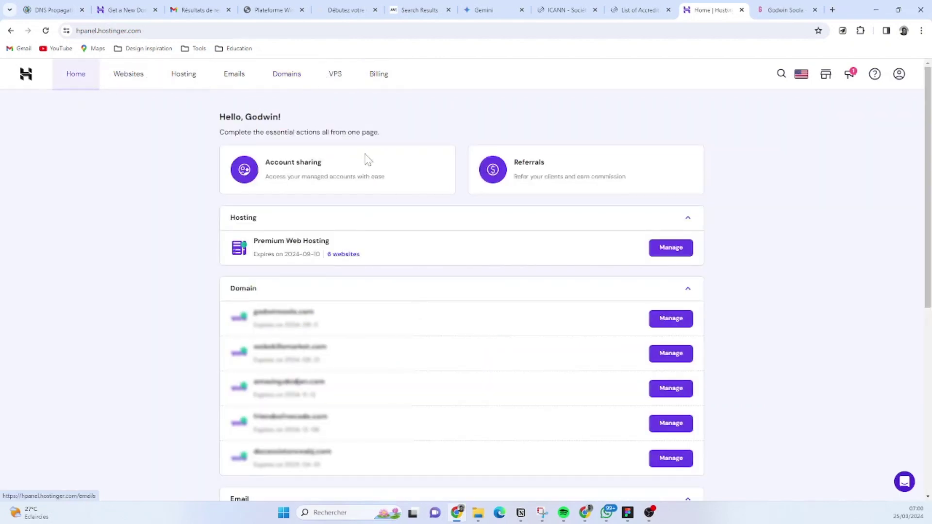